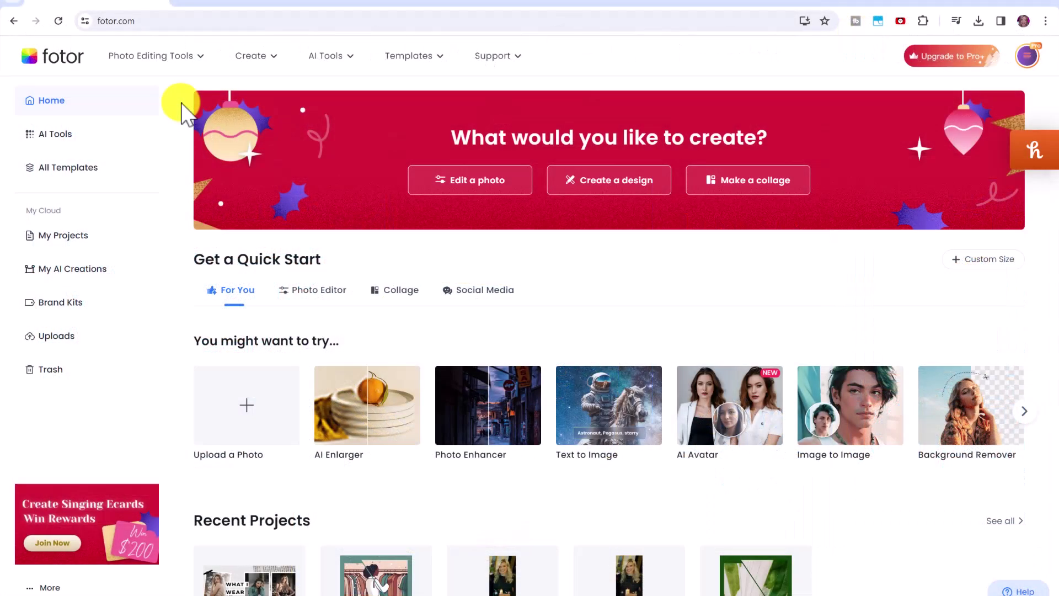
Open AI Text to Image and enter a prompt for festive, wintery cocktails with ice cubes and snowflake garnish.
left_click(52, 132)
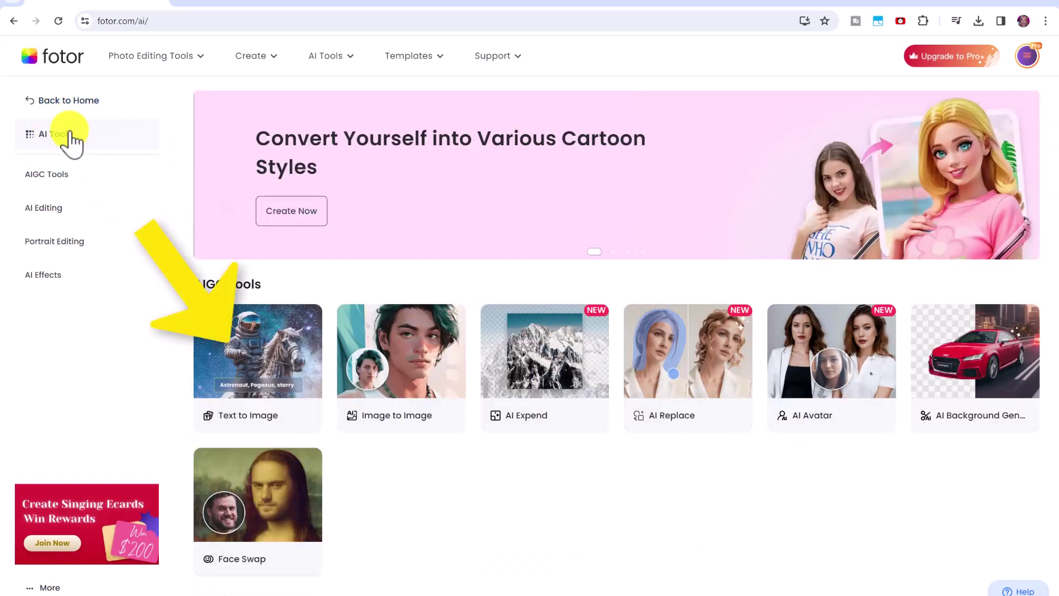
left_click(275, 361)
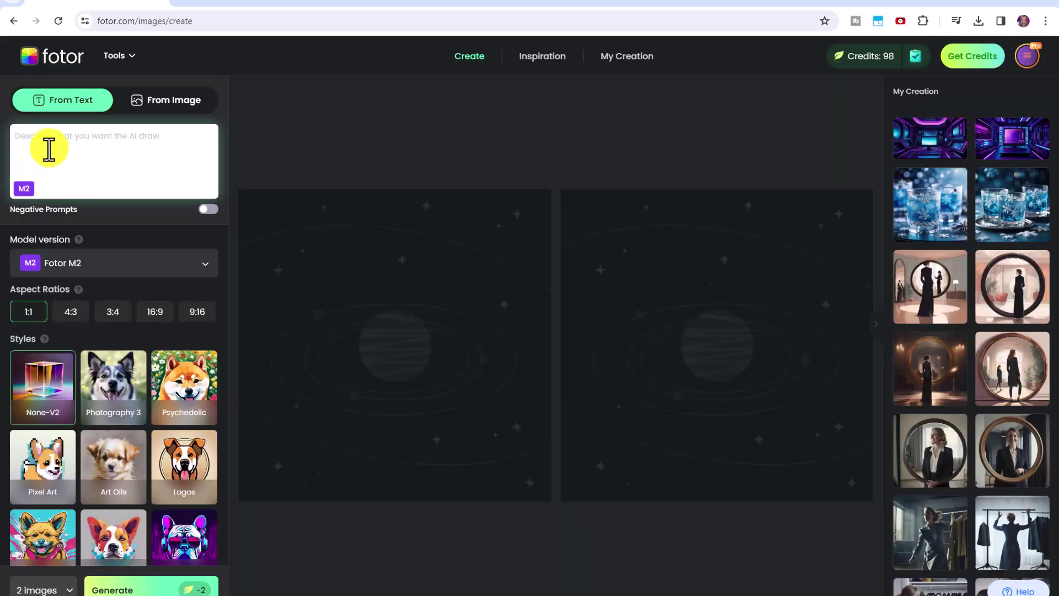
left_click(92, 145)
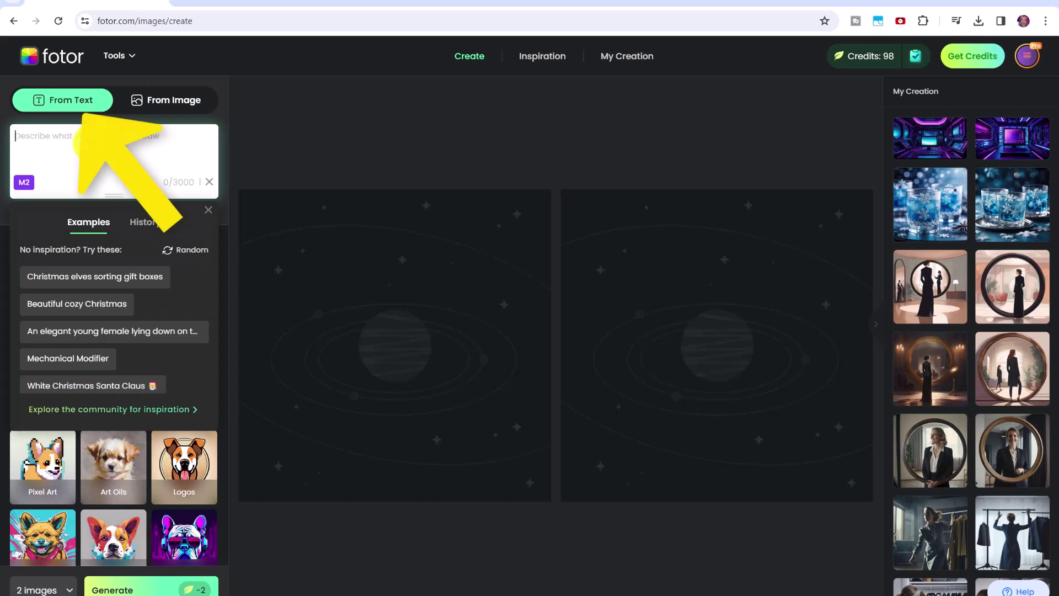
type("festive, wintery cocktails")
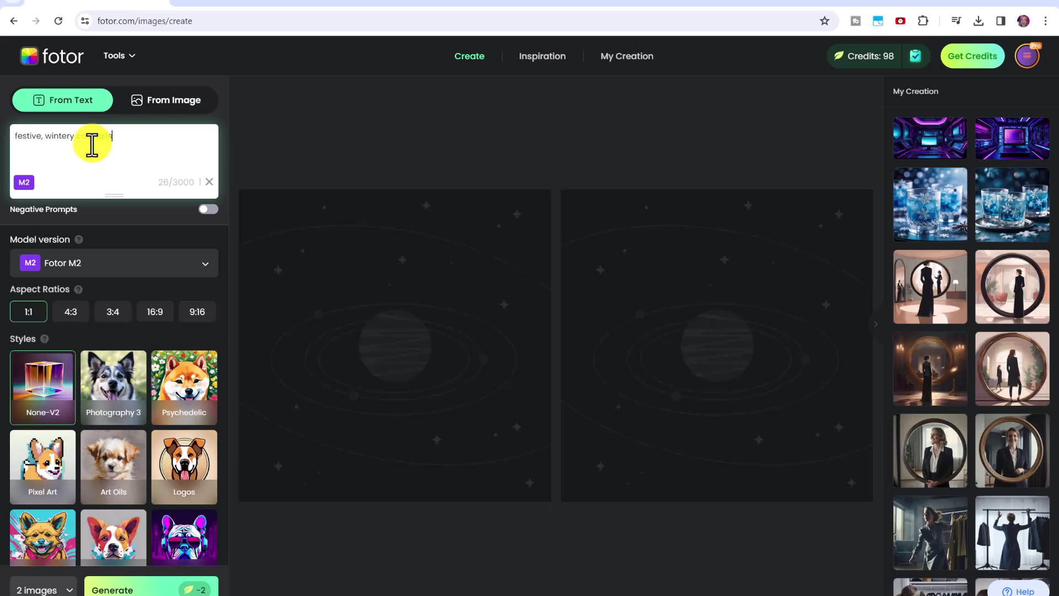
type("cubes, snowflake")
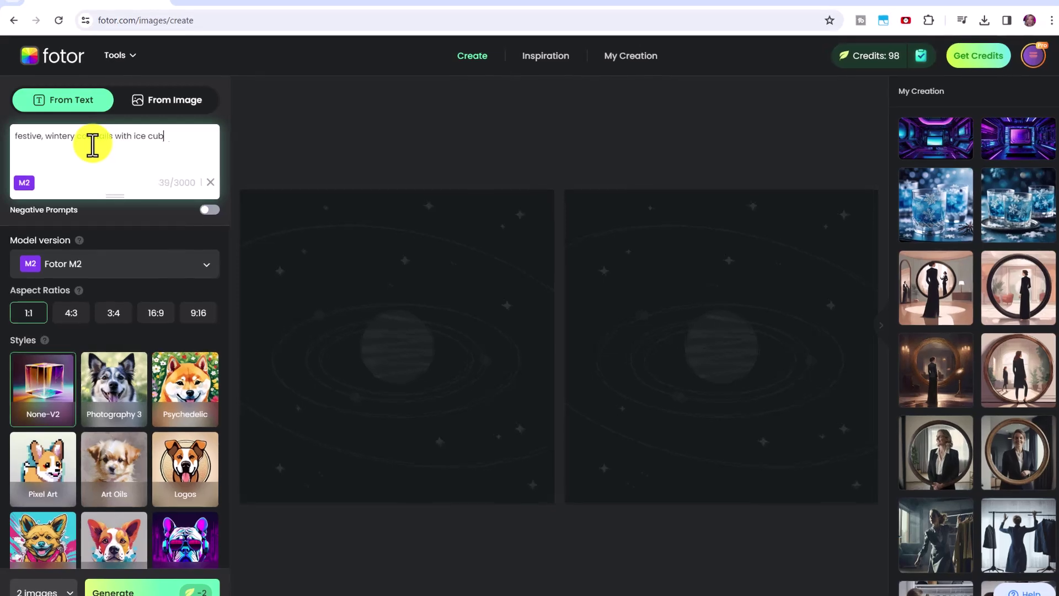
type(" garnish, ")
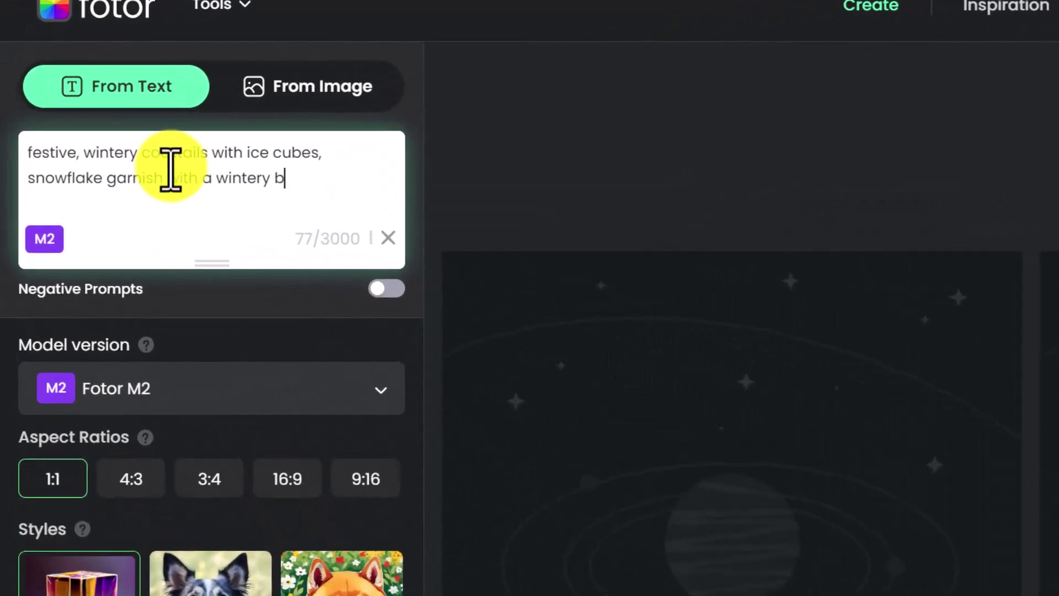
type("ith a wintery background")
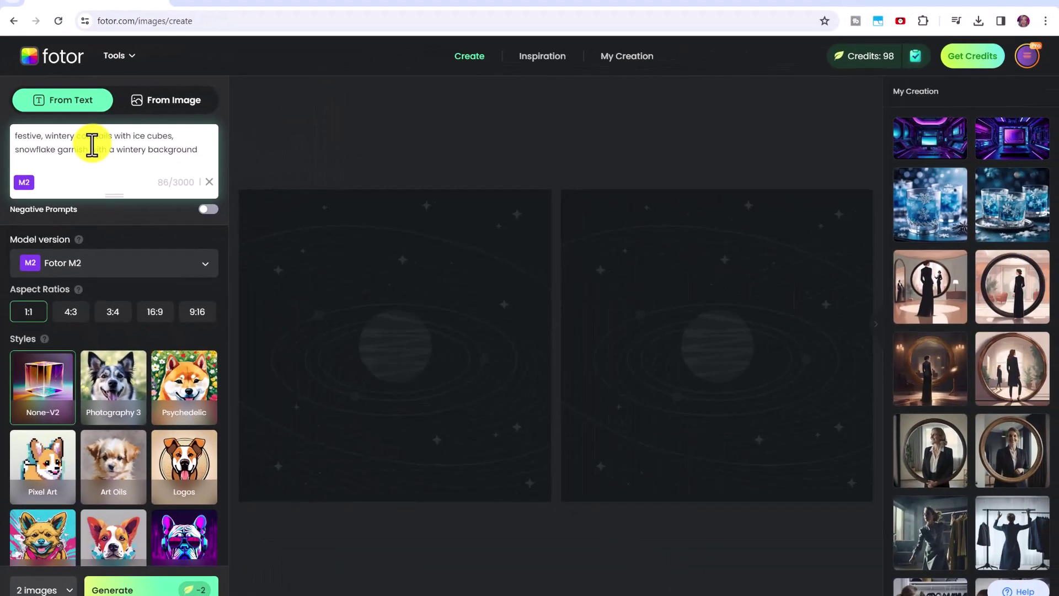
Try the 4:3, 16:9 and 9:16 aspect ratios, then settle on square 1:1.
left_click(66, 319)
left_click(165, 312)
left_click(197, 311)
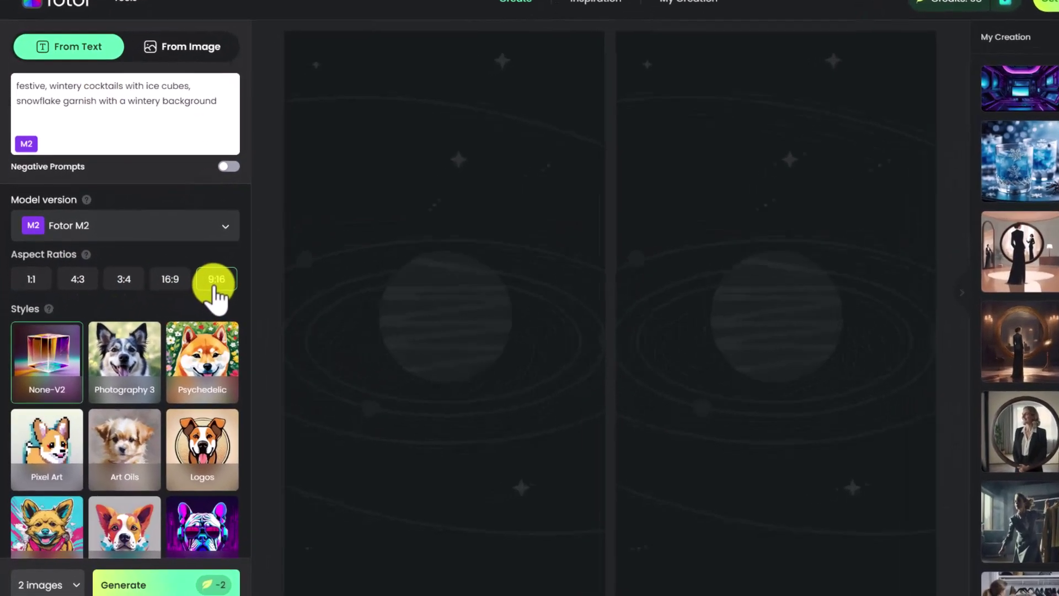
left_click(29, 311)
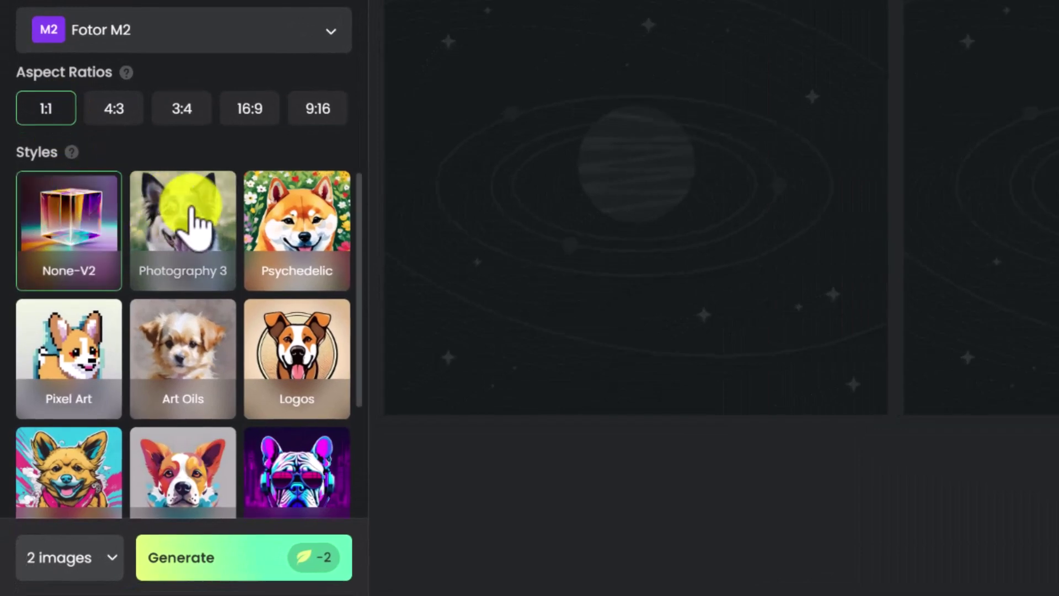
scroll(314, 320, "down", 3)
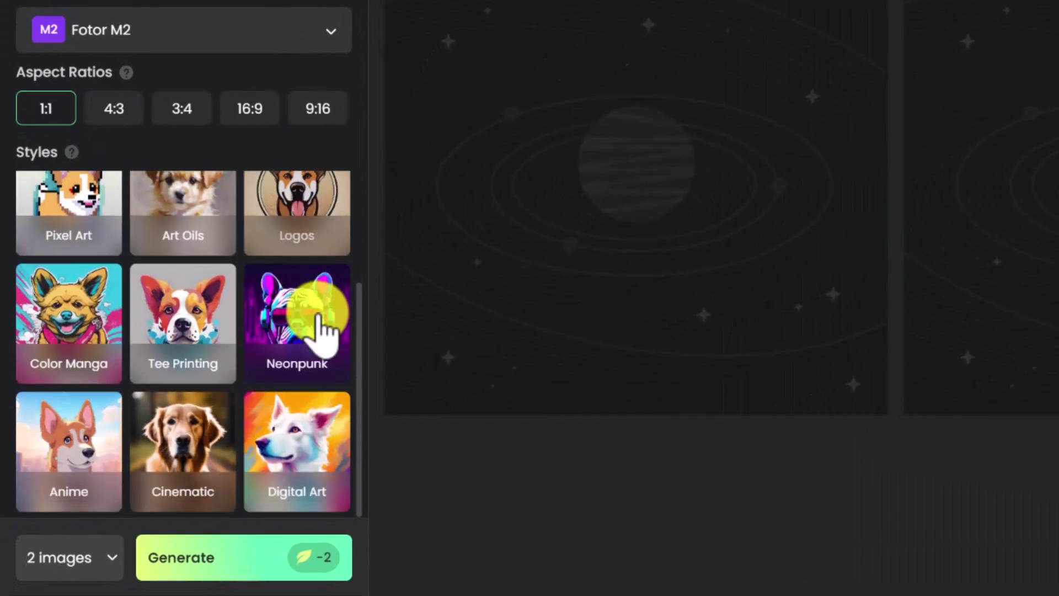
scroll(342, 367, "up", 3)
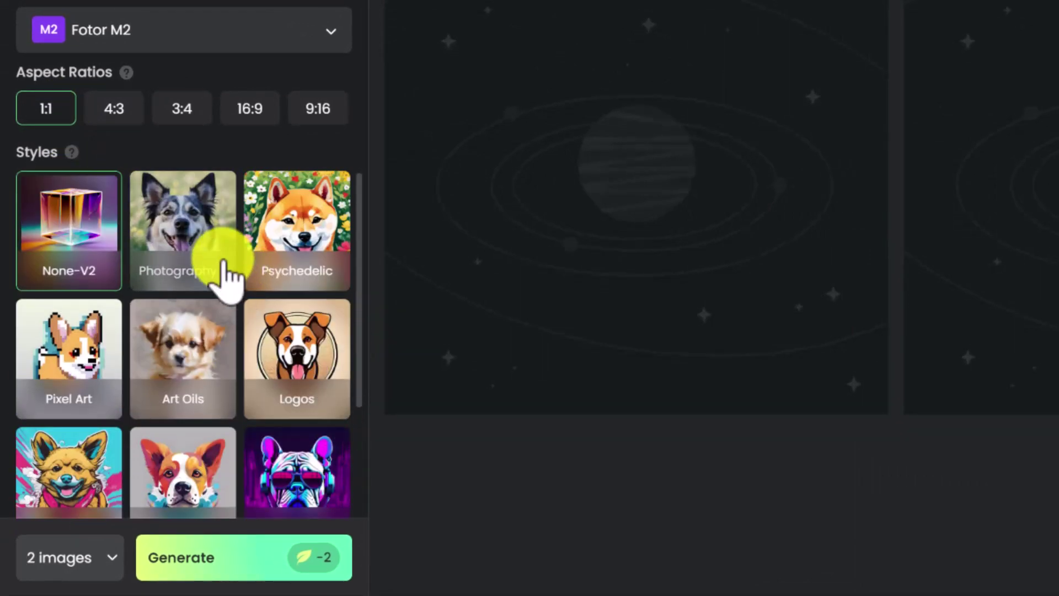
Generate two cocktail images in the Photography 3 style.
left_click(200, 244)
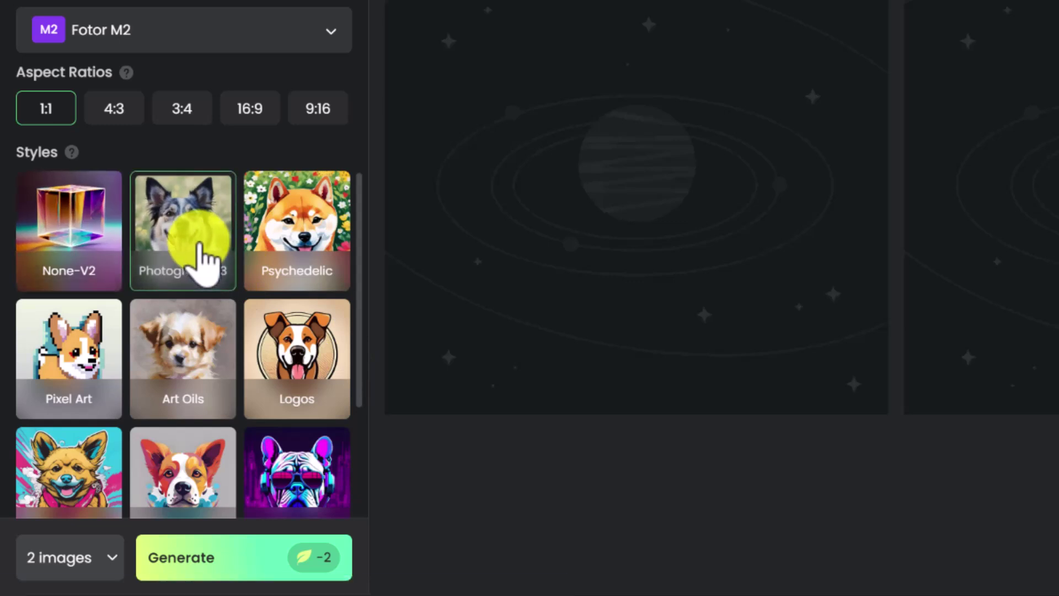
left_click(116, 557)
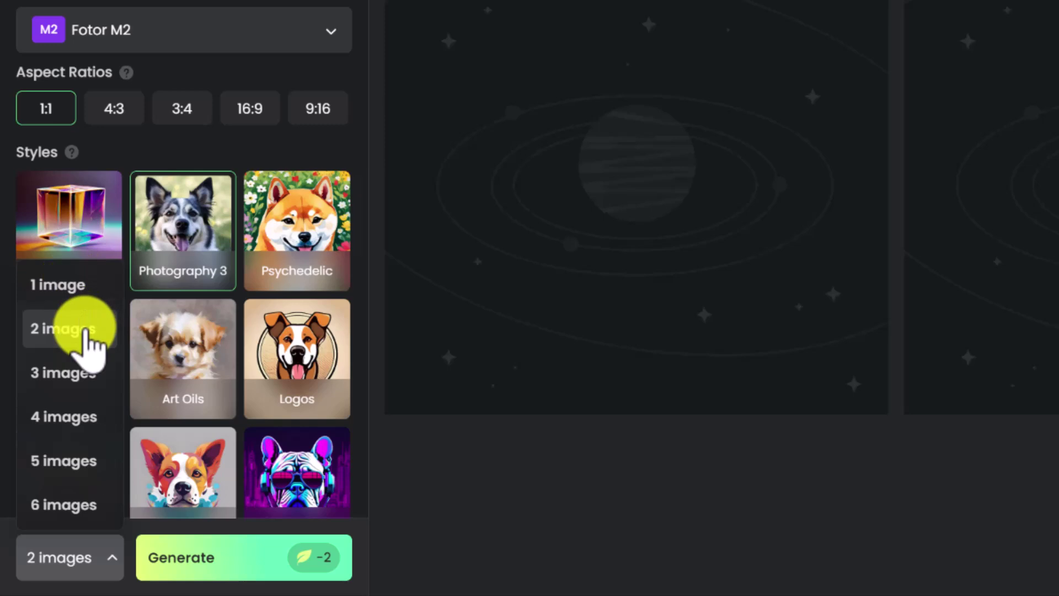
left_click(85, 330)
left_click(282, 568)
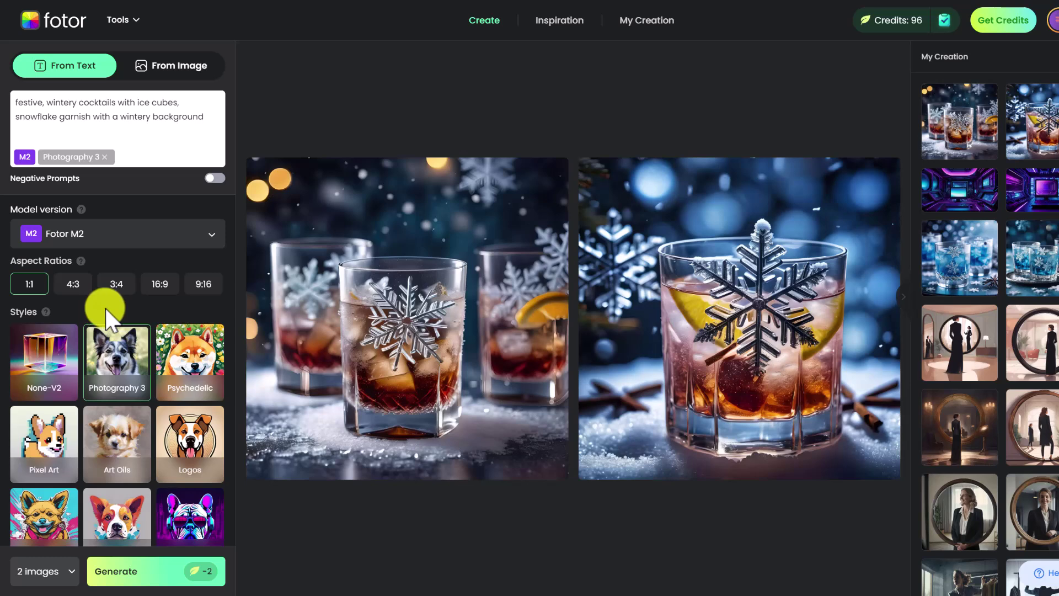
Download the single-glass snowflake cocktail image as a JPG.
left_click(422, 415)
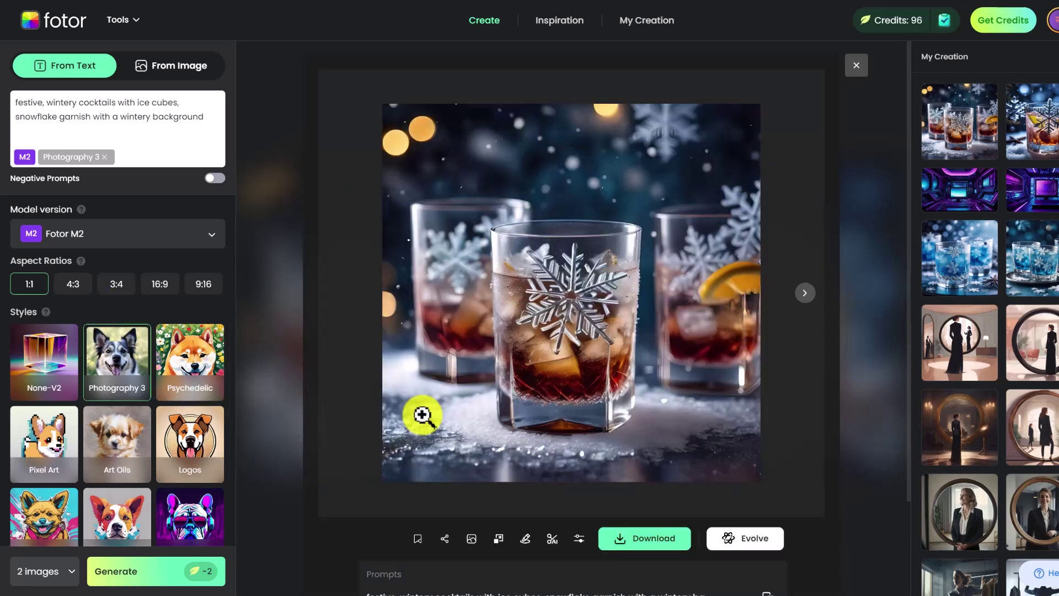
left_click(806, 295)
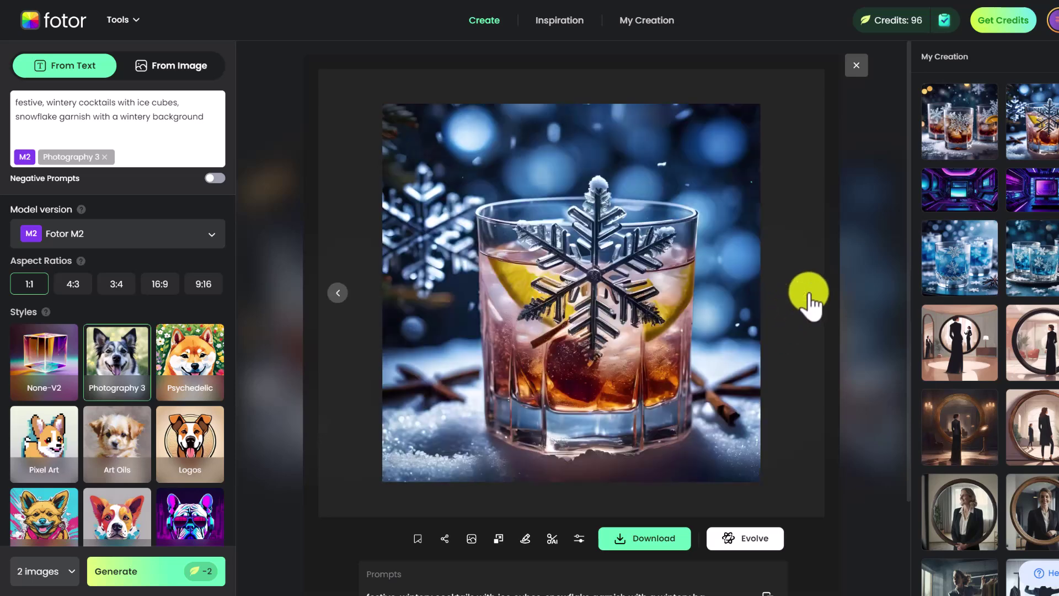
left_click(671, 543)
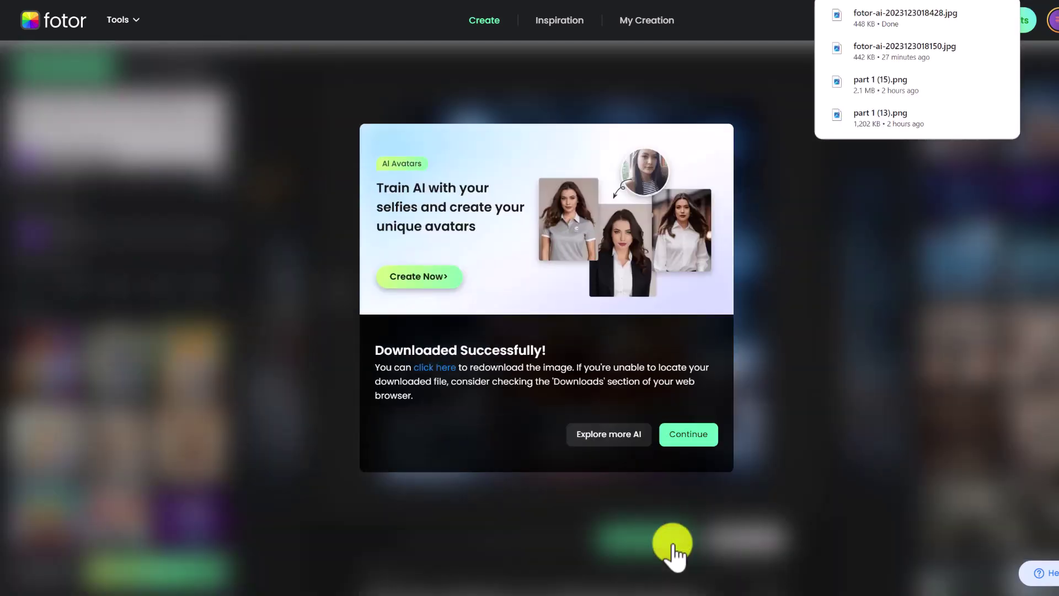
left_click(835, 379)
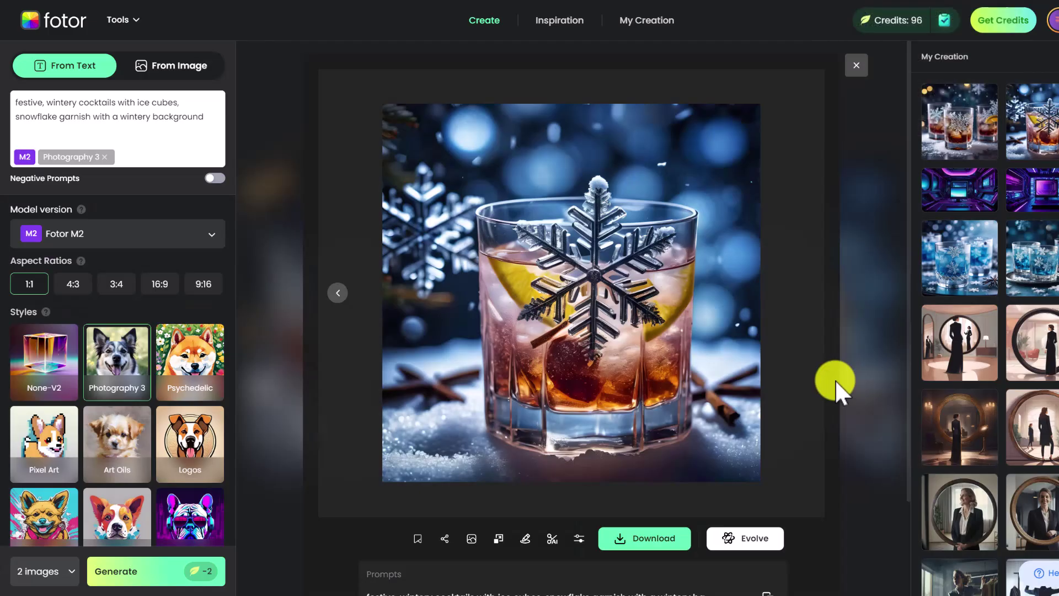
Bring up the earlier creation of blue cocktails on a tray.
key("Escape")
left_click(958, 285)
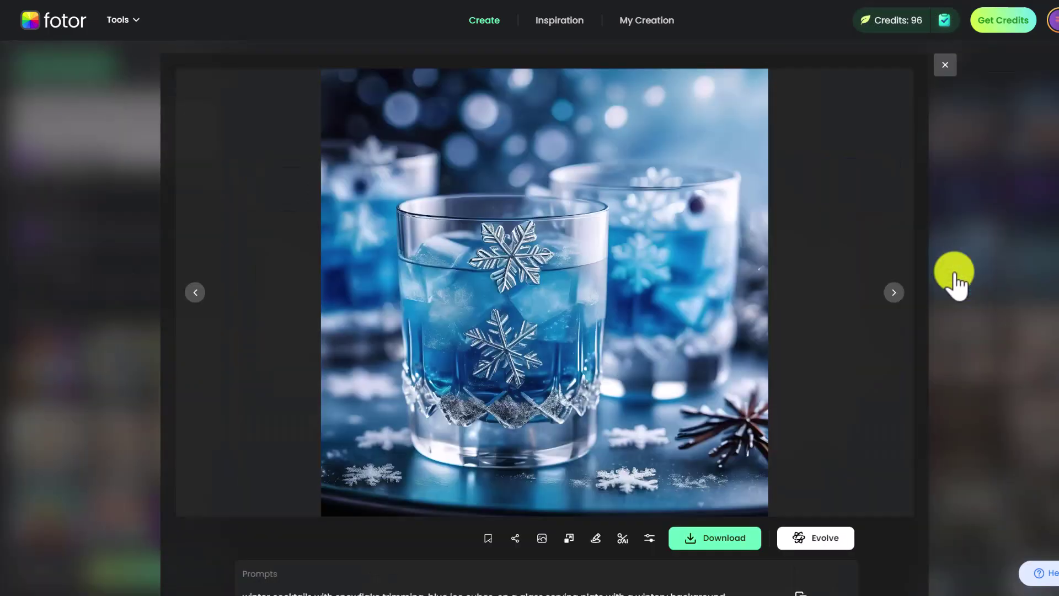
left_click(889, 297)
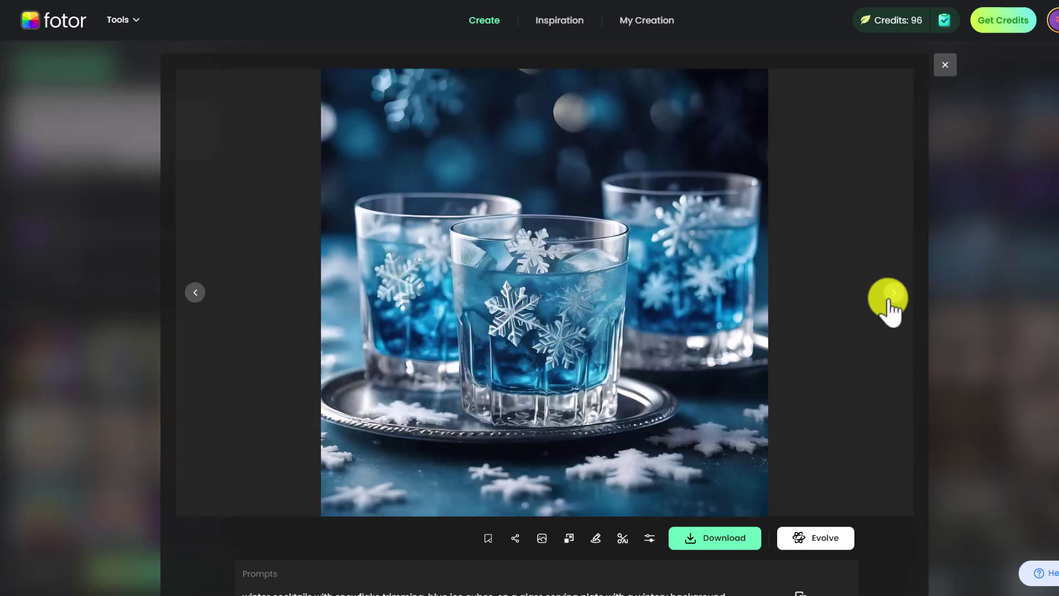
Generate images of a large gingerbread house with candy cane trees in red, white and green icing.
left_click(875, 381)
left_click(111, 114)
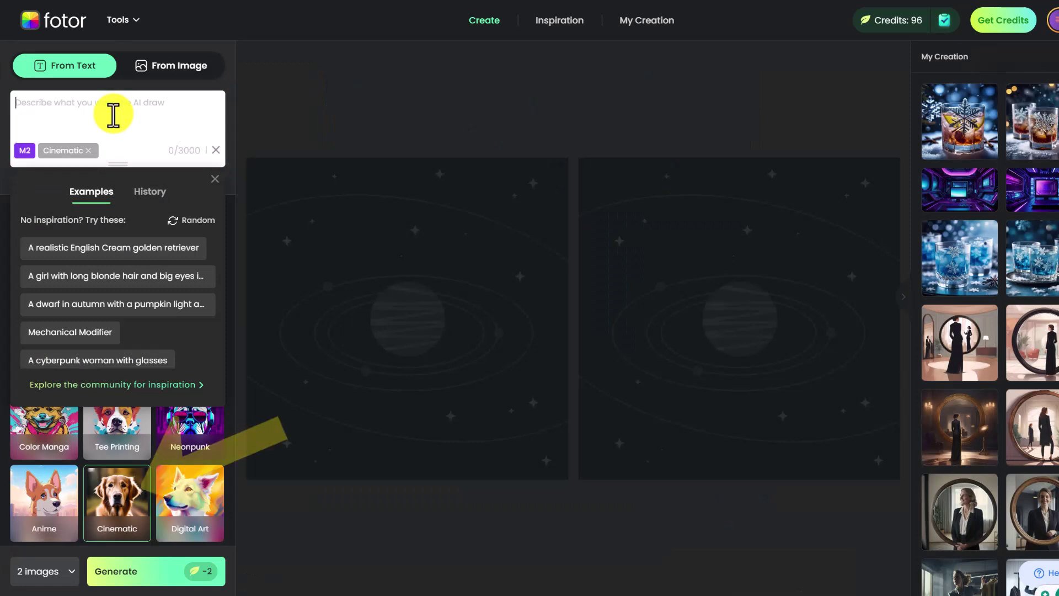
type("a large ging")
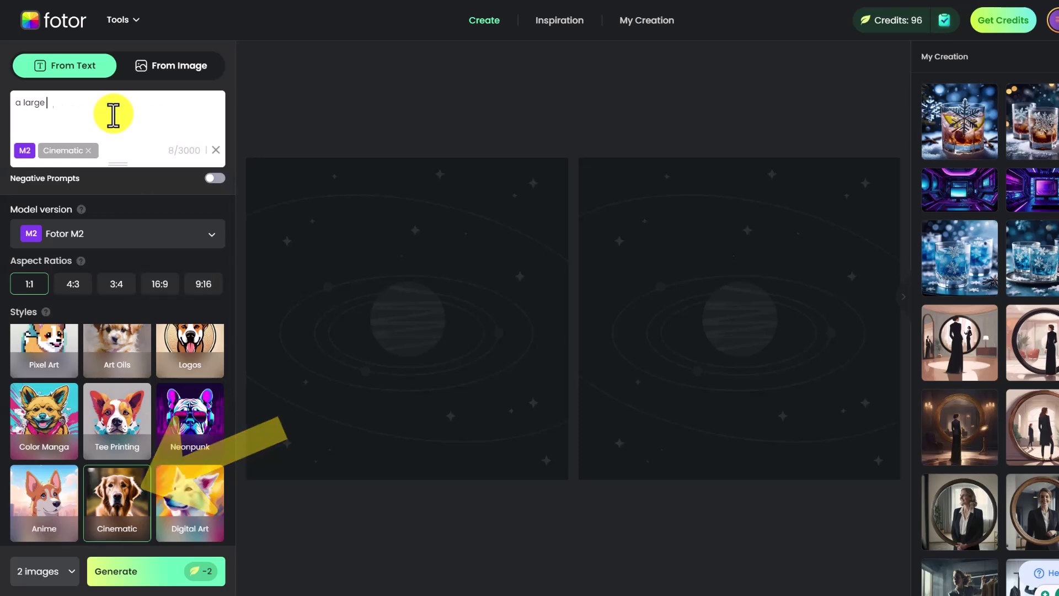
type("erbread house with candy cane tree")
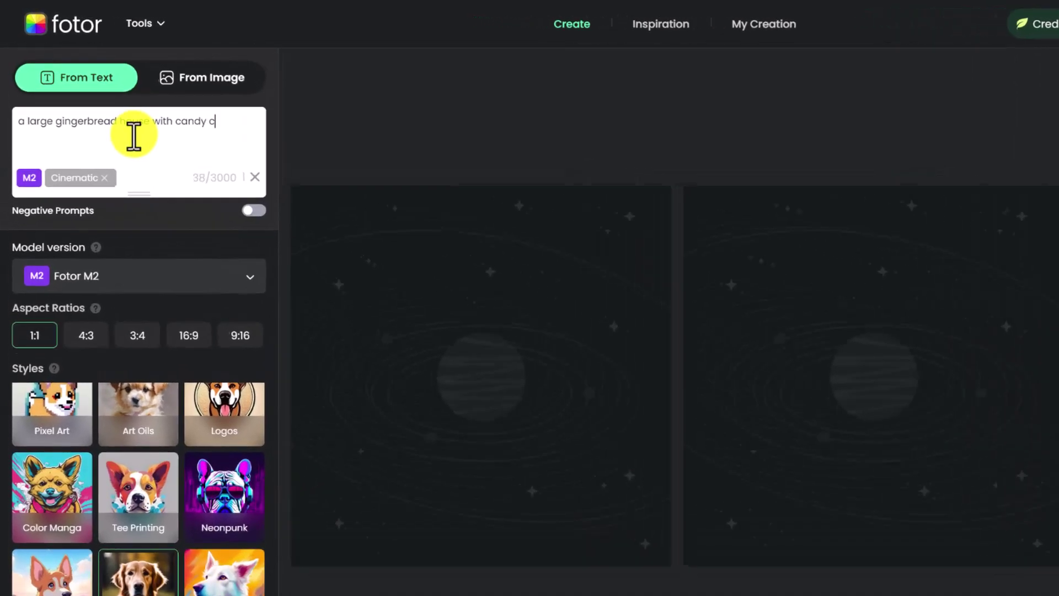
type("s decorated in red,white and green icing")
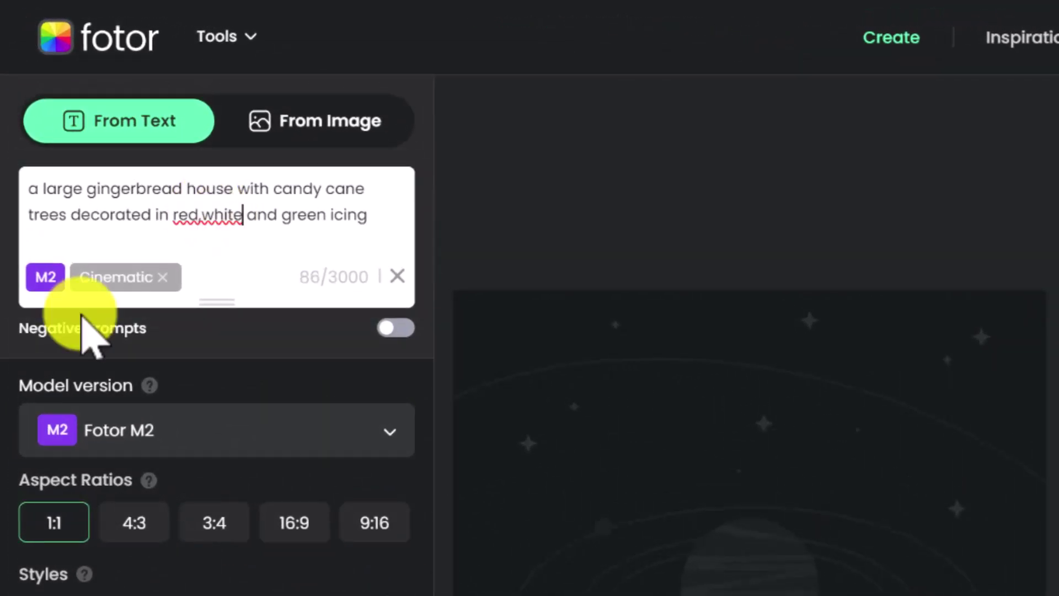
key("Return")
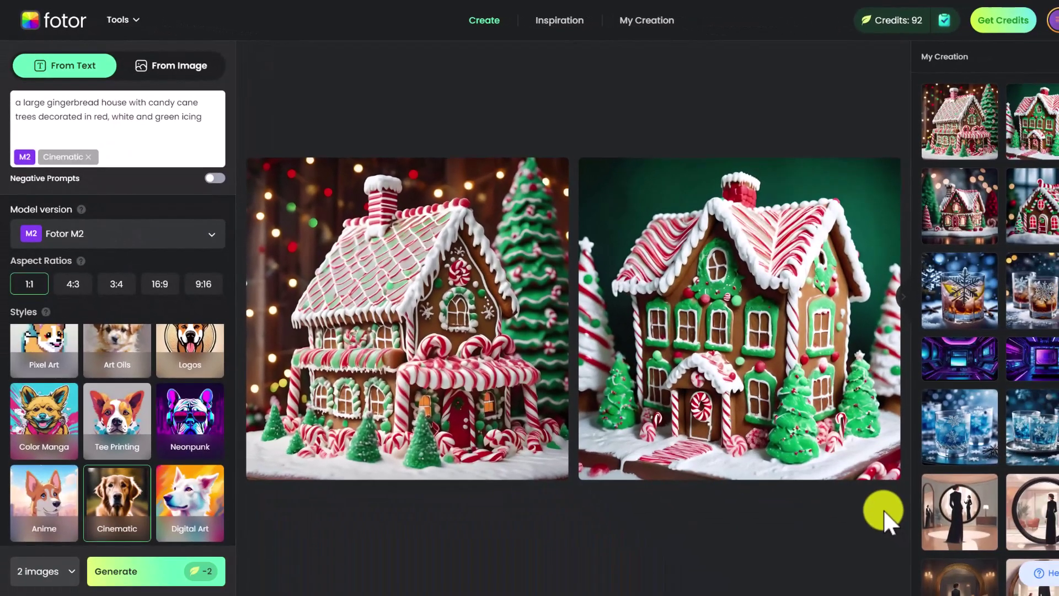
Review the gingerbread house results and return to an empty prompt box.
left_click(1037, 236)
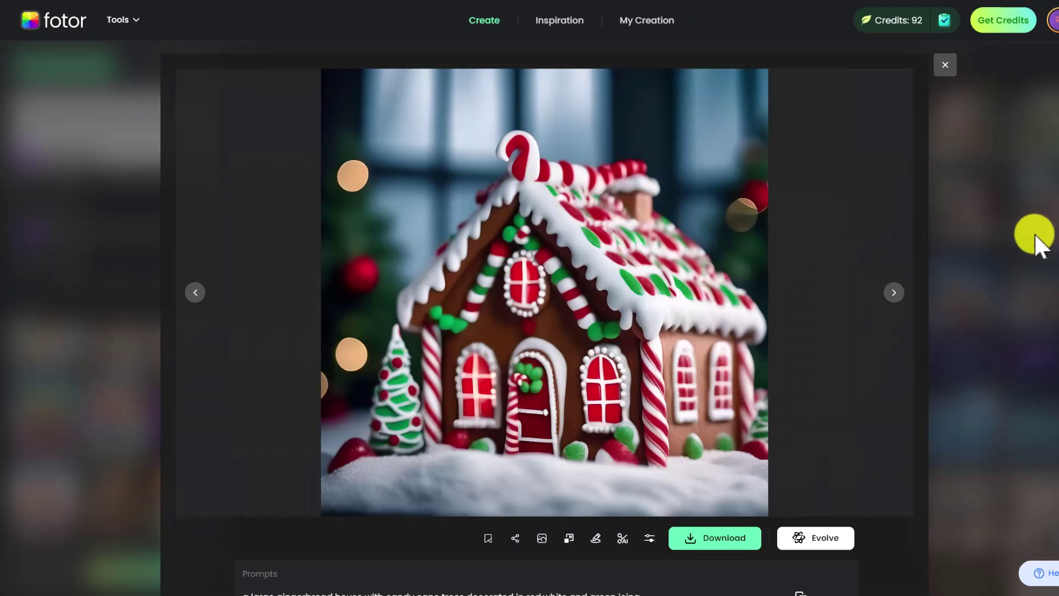
left_click(195, 292)
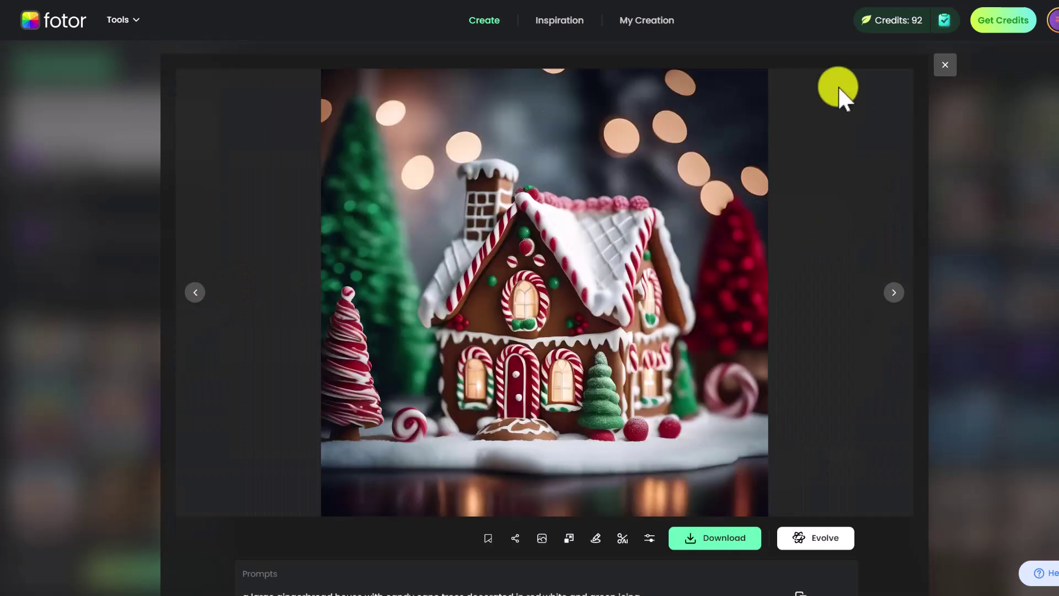
left_click(945, 65)
left_click(171, 106)
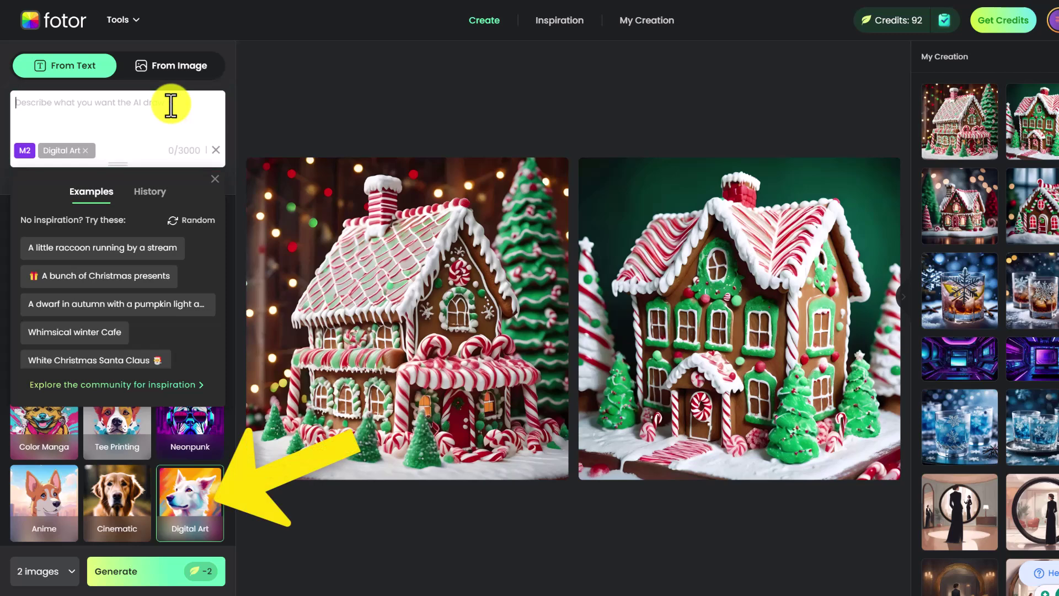
Generate Digital Art images from a snowy wilderness prompt.
type("a w")
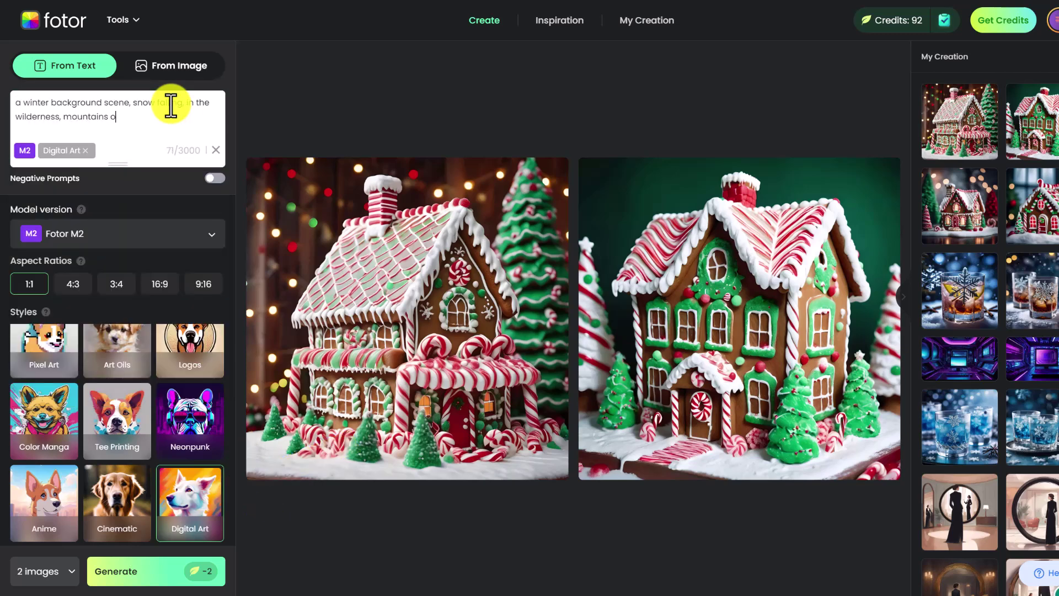
type("f snow")
left_click(142, 577)
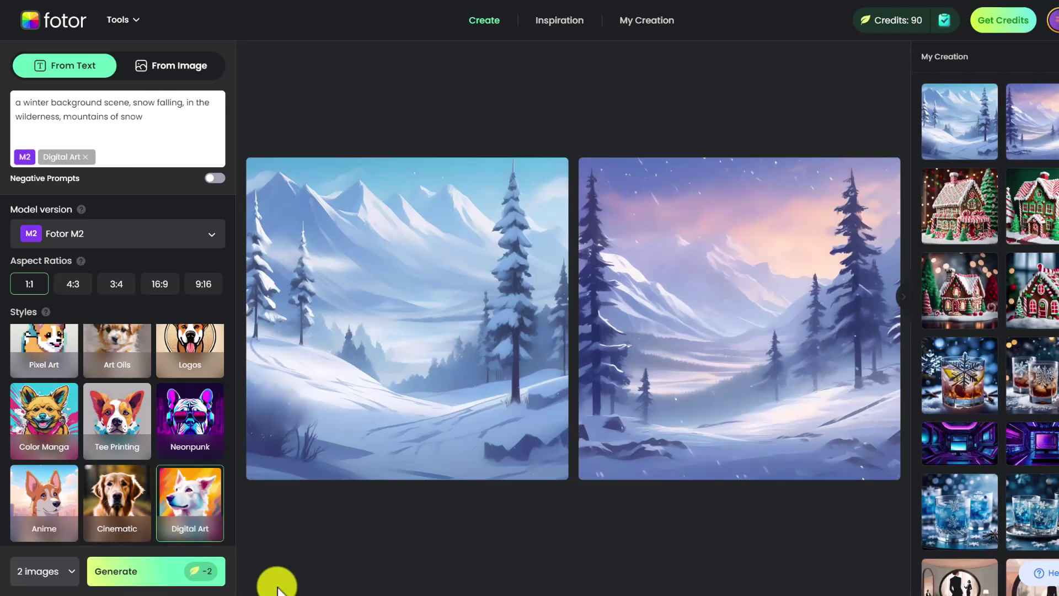
left_click(571, 393)
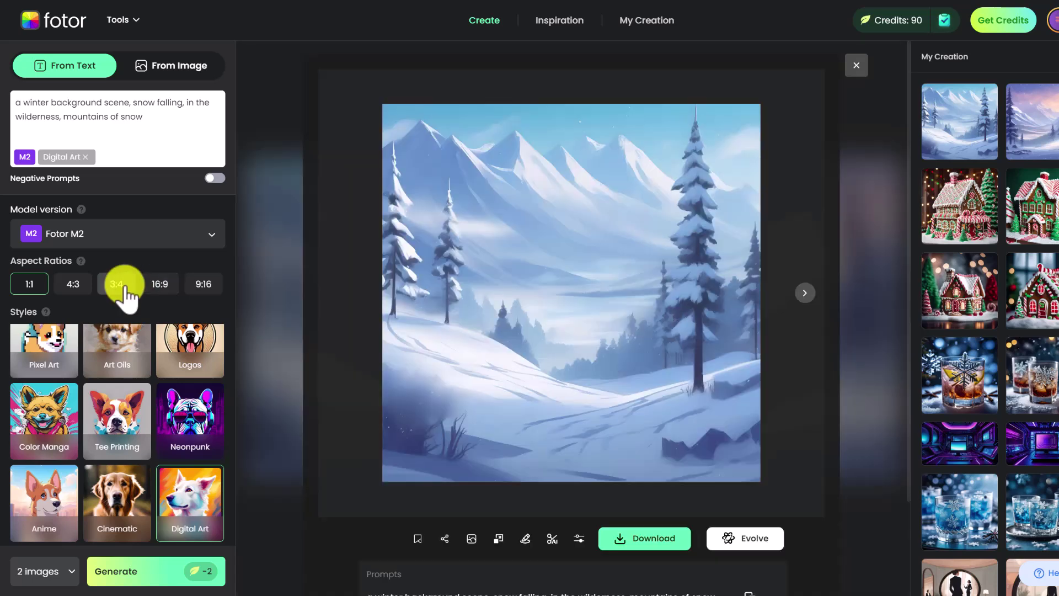
Regenerate the snowy scene at 16:9 widescreen and browse the results.
left_click(157, 286)
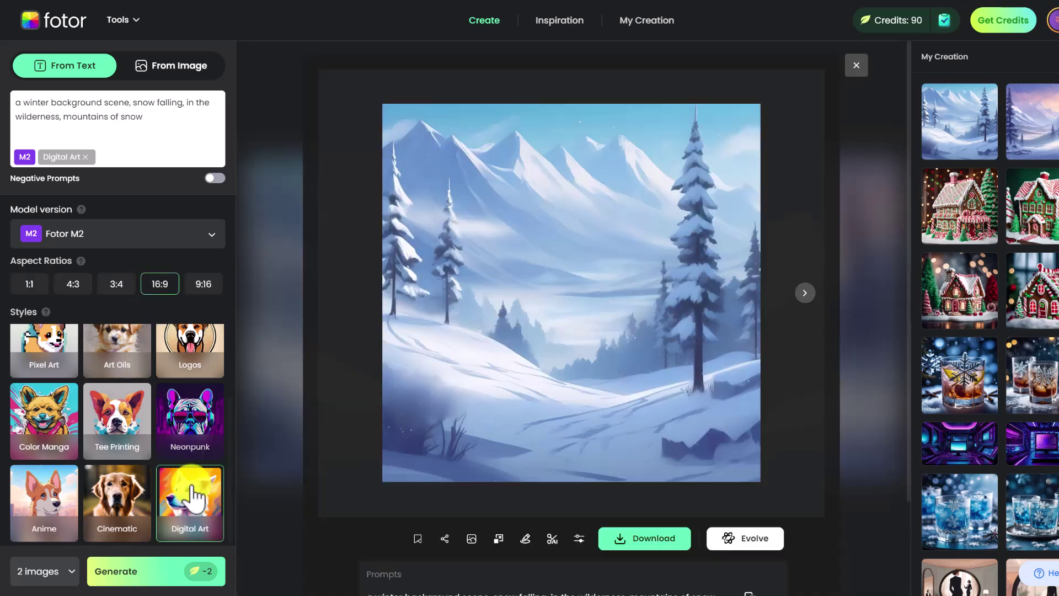
left_click(200, 573)
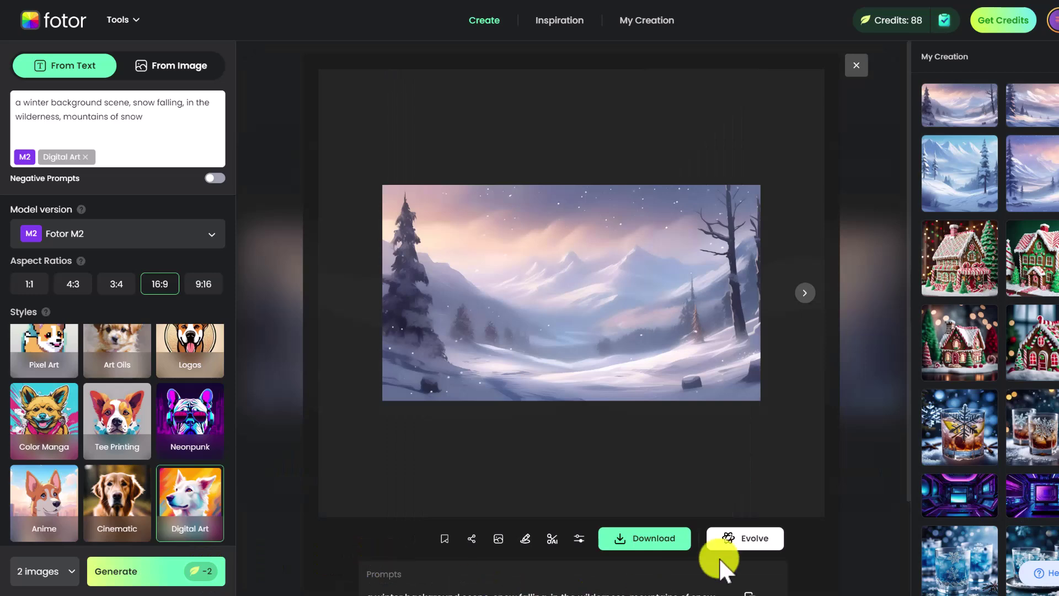
left_click(805, 288)
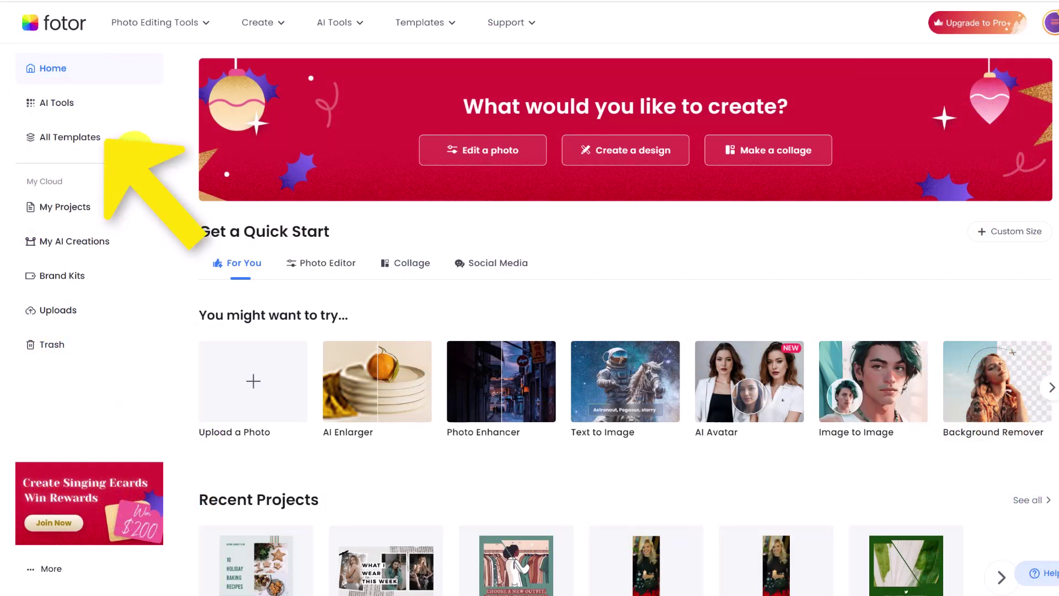
Search templates for 'recipe' and open the red Holiday Edition dessert recipe template.
left_click(117, 142)
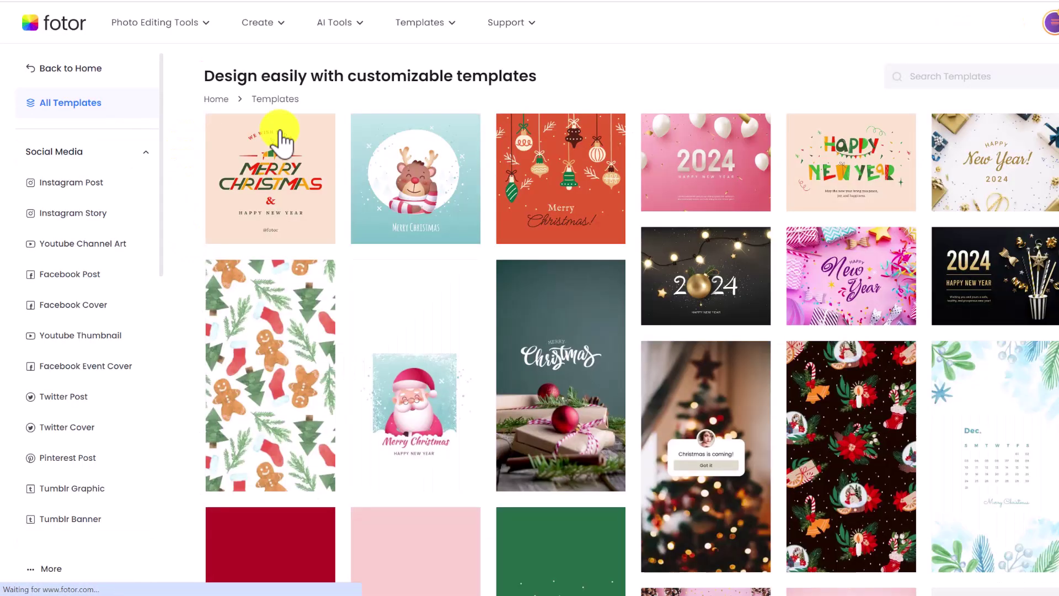
left_click(965, 76)
type("recipe")
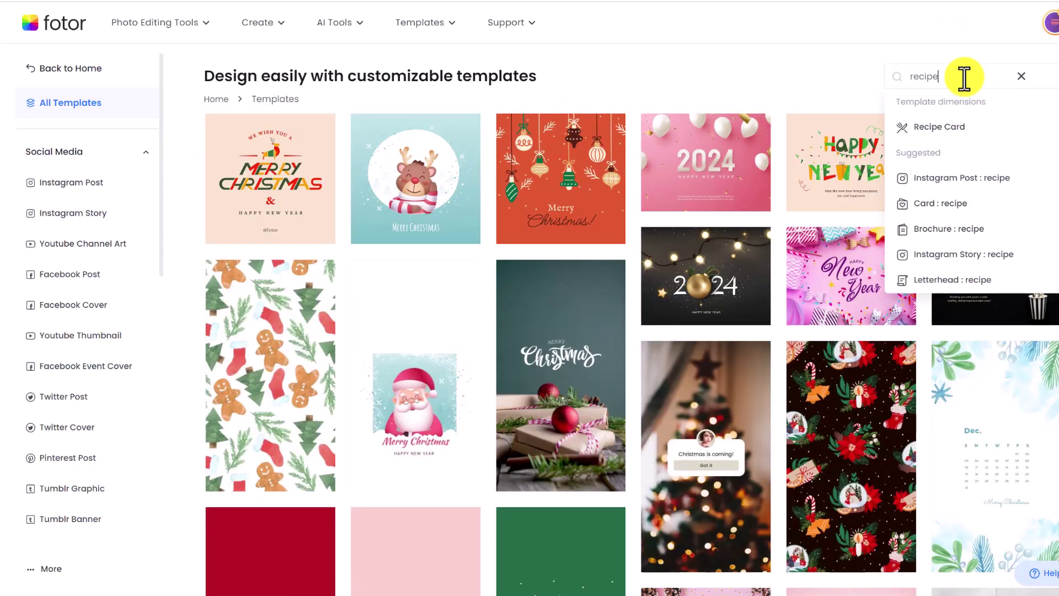
key("Return")
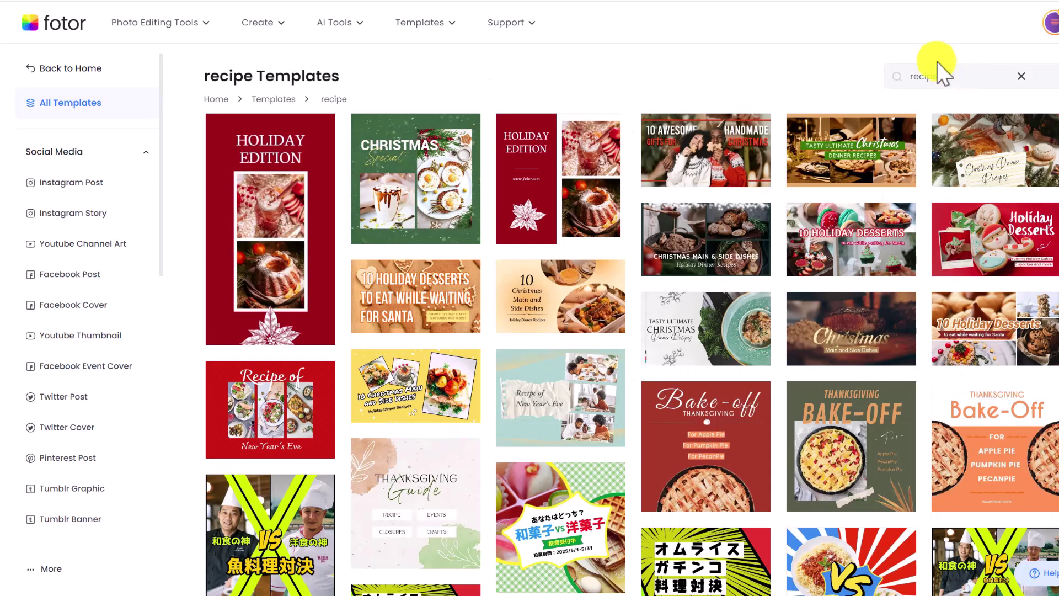
left_click(590, 180)
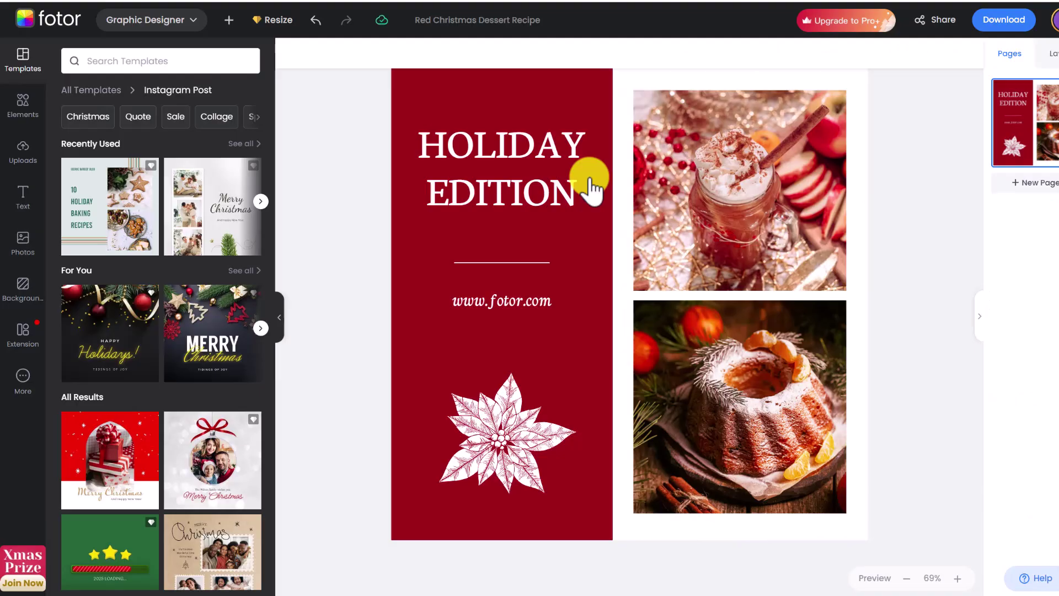
Upload the cocktail images, framing the snowflake glass on top and the blue tray below.
left_click(28, 159)
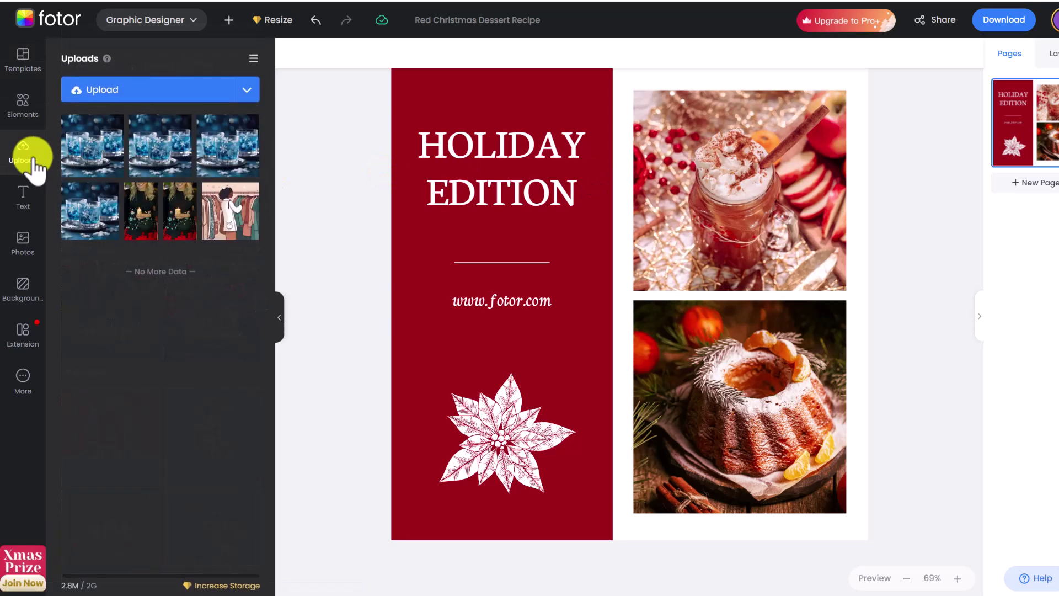
left_click(102, 91)
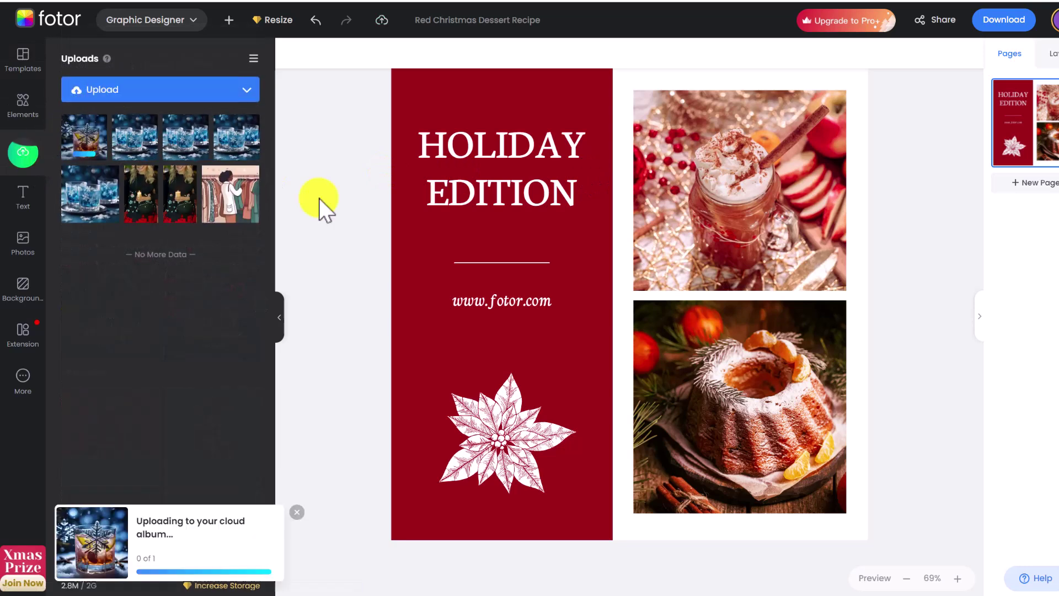
left_click_drag(84, 136, 746, 206)
double_click(781, 197)
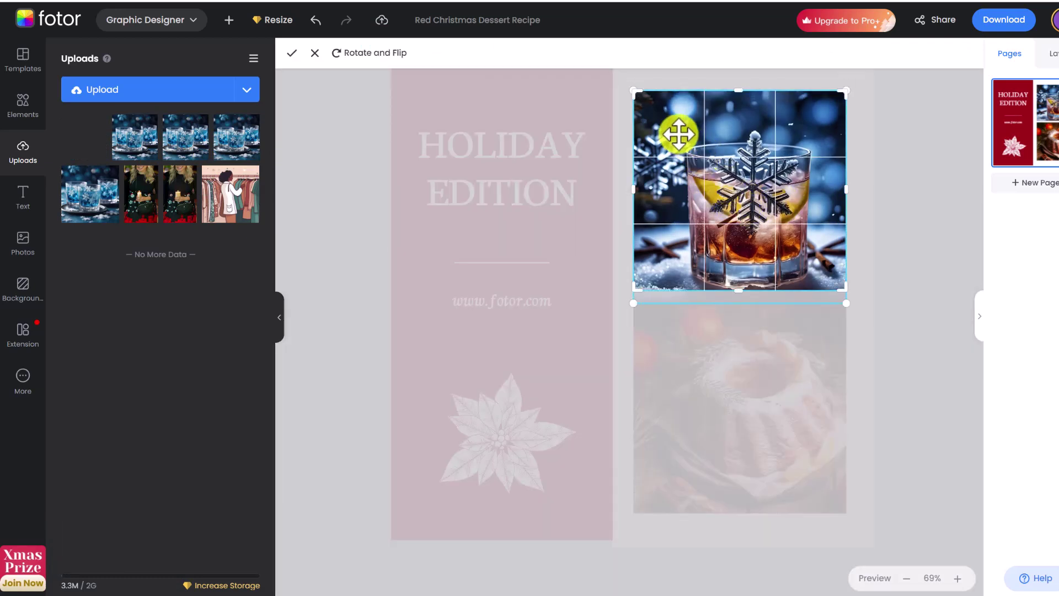
mouse_move(634, 95)
left_mouse_down()
mouse_move(619, 88)
mouse_move(628, 86)
mouse_move(617, 67)
mouse_move(598, 67)
mouse_move(631, 85)
left_mouse_up()
left_click(789, 373)
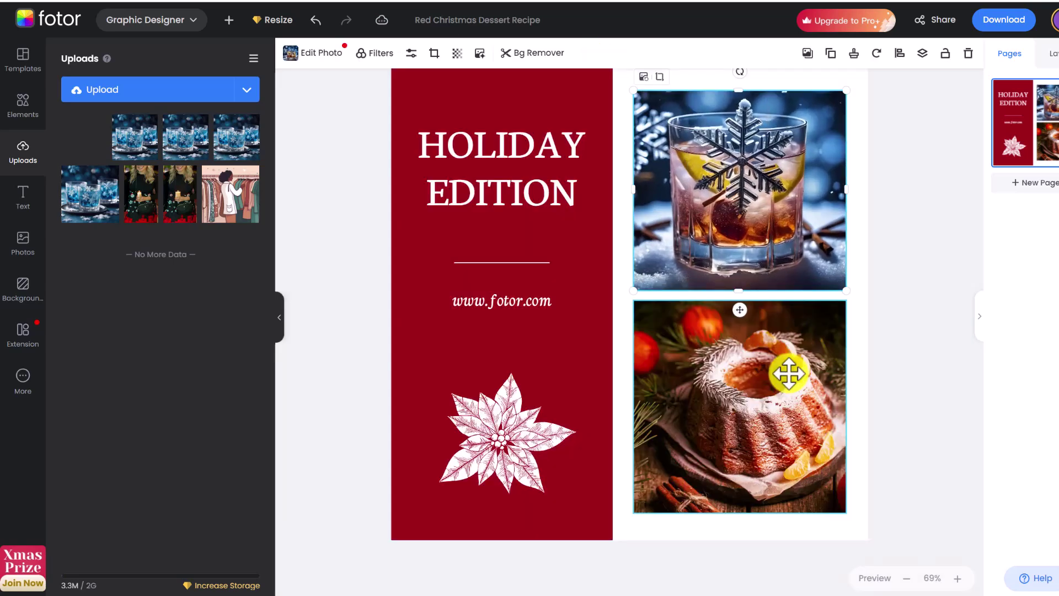
left_click_drag(172, 135, 730, 382)
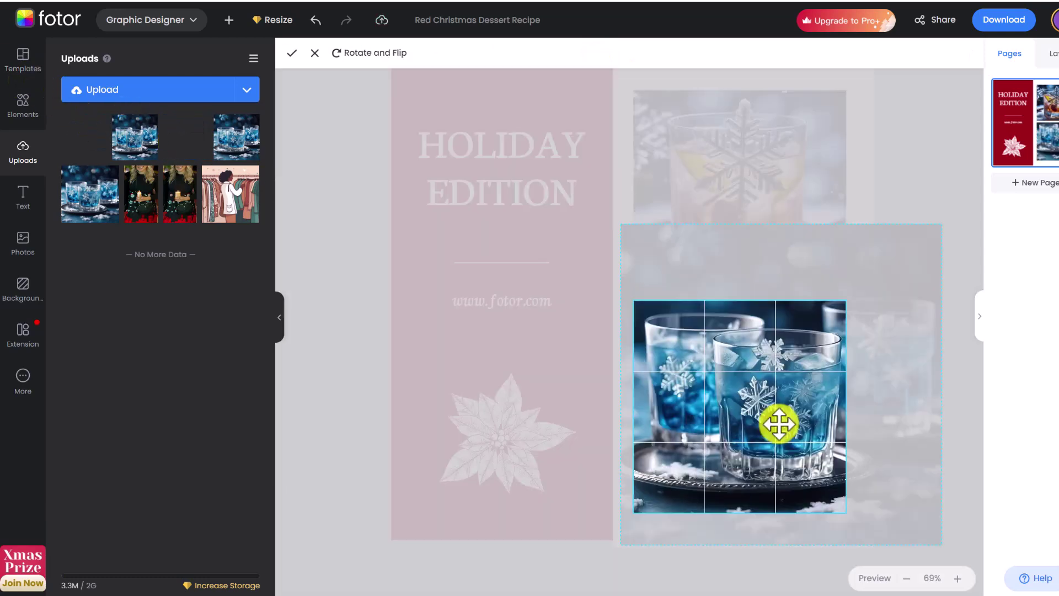
left_click(338, 336)
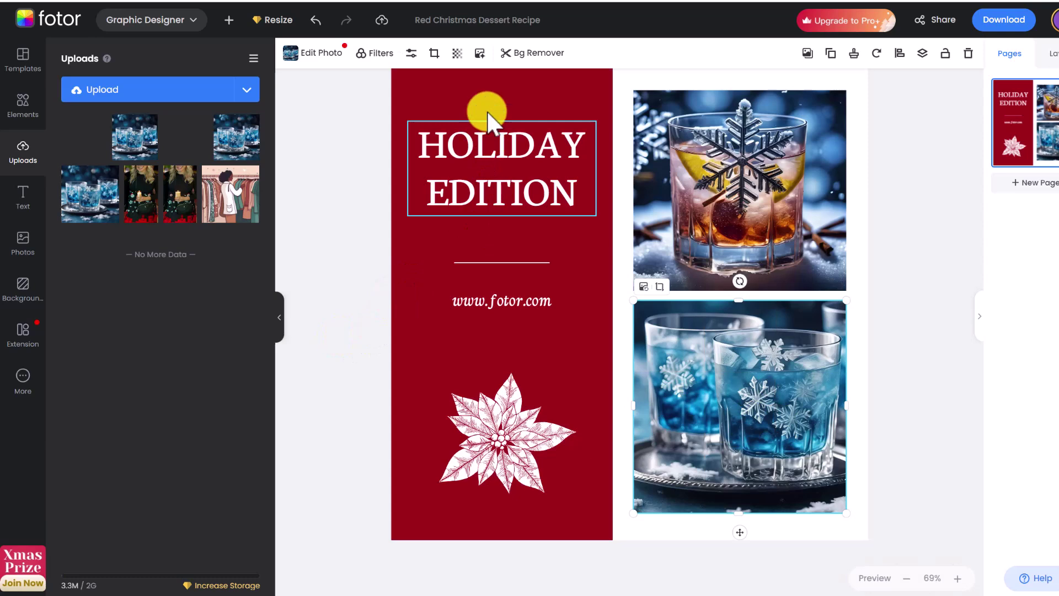
Set the page background to navy #162d4e sampled from the photo with the eyedropper.
left_click(488, 95)
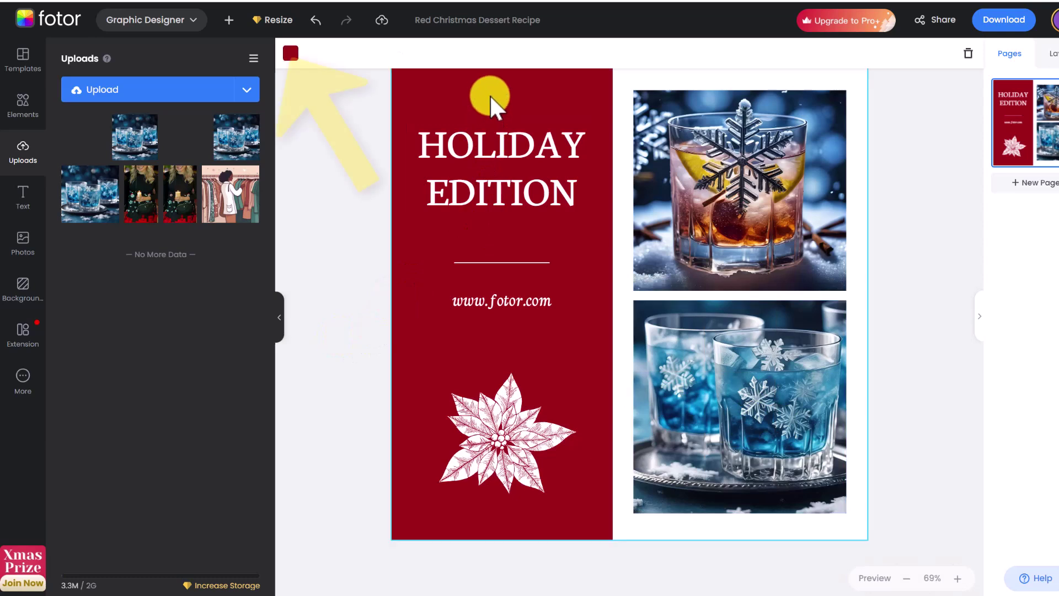
left_click(290, 54)
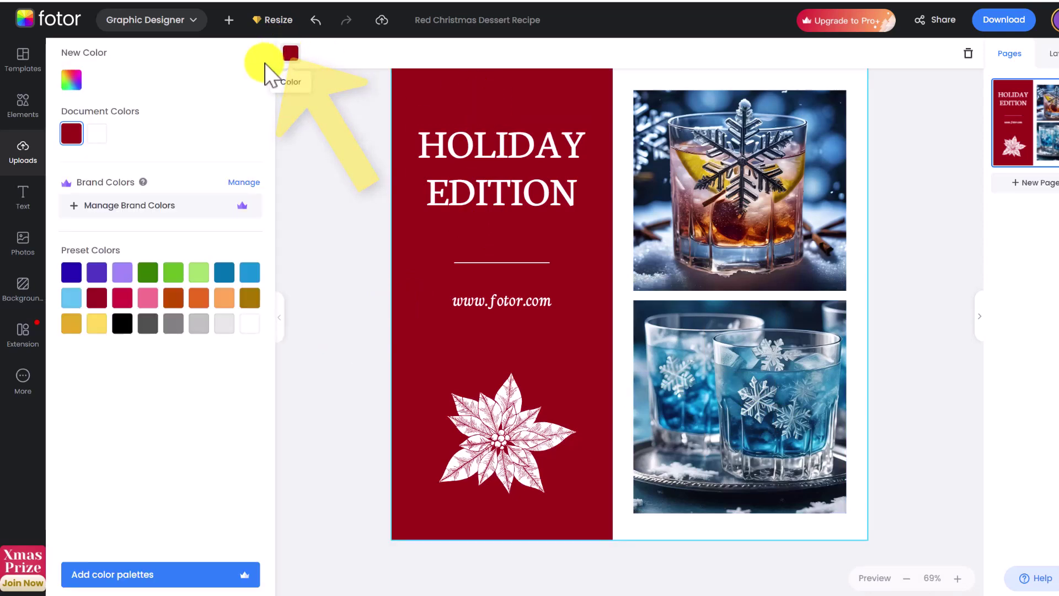
left_click(71, 82)
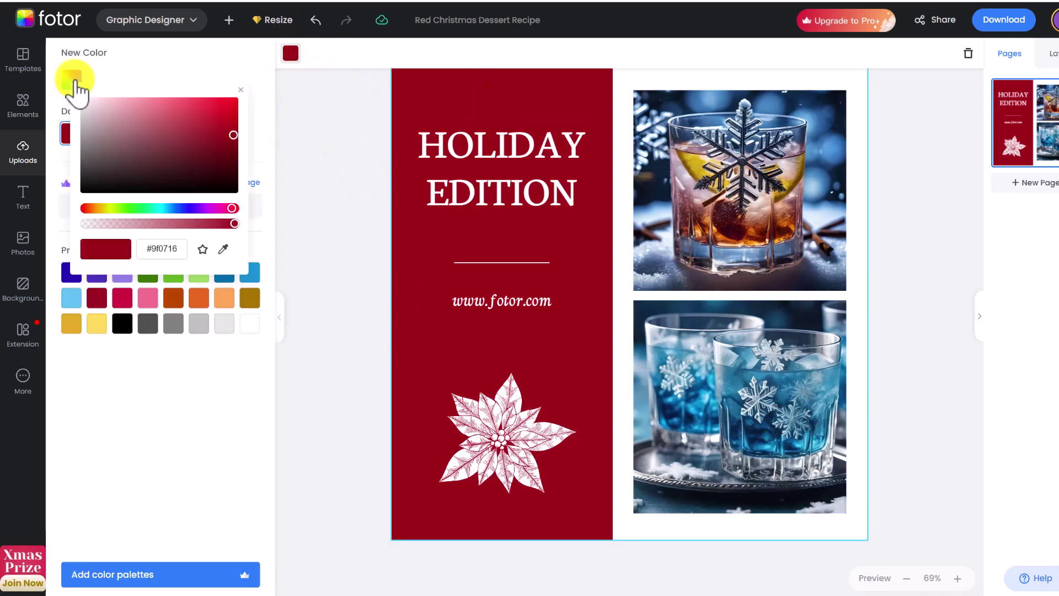
left_click(222, 249)
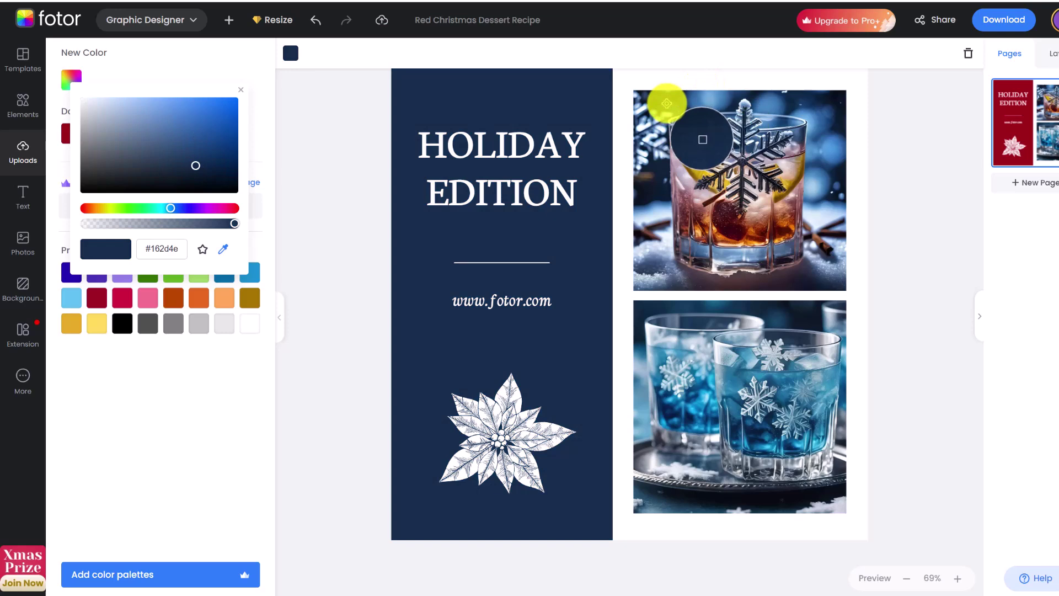
left_click(667, 103)
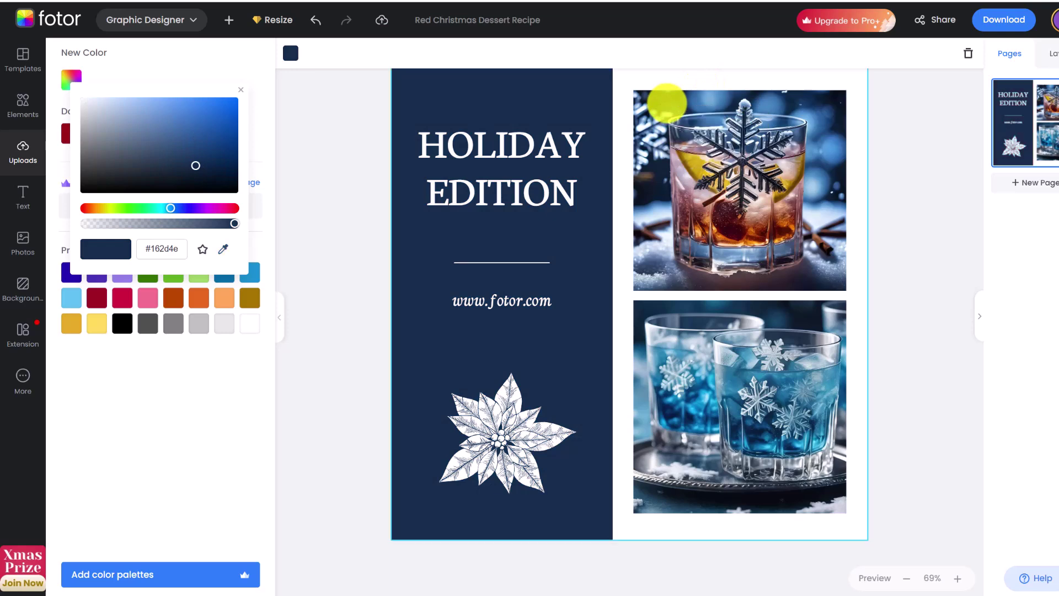
Change the HOLIDAY EDITION heading to 'FESTIVE DRINK RECIPES'.
double_click(588, 137)
type("FESTIVE DRINK")
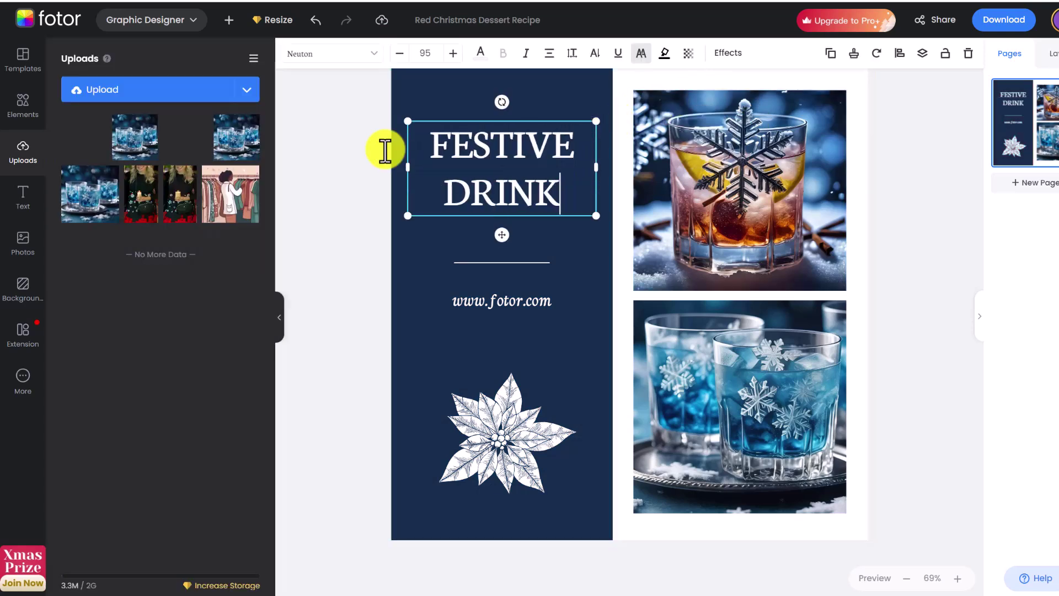
type(" RECIPES")
left_click(425, 325)
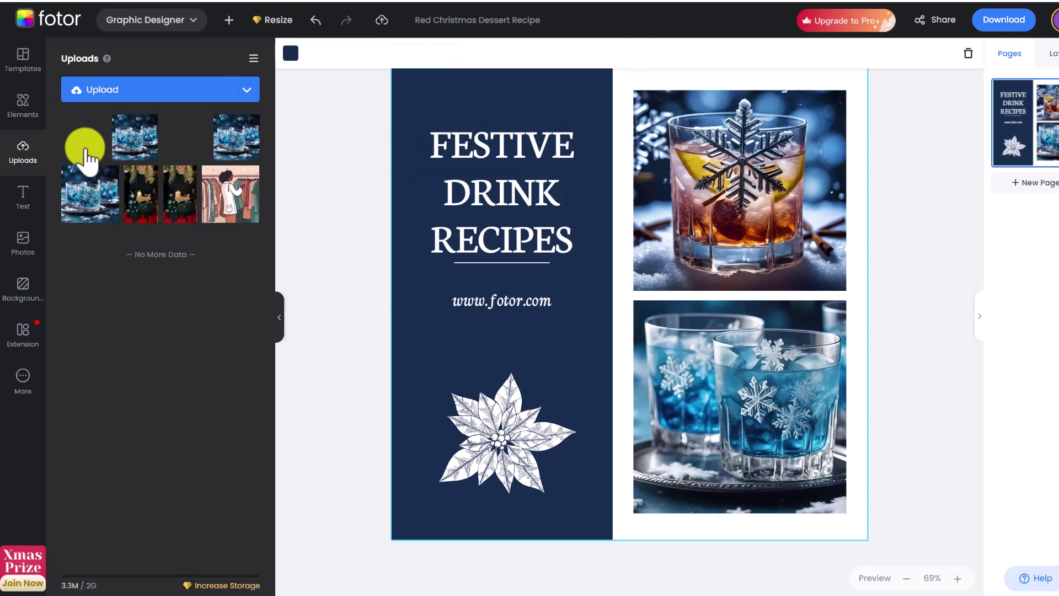
Add a white snowflake element in place of the poinsettia, sized at the panel bottom.
left_click(23, 107)
left_click(137, 62)
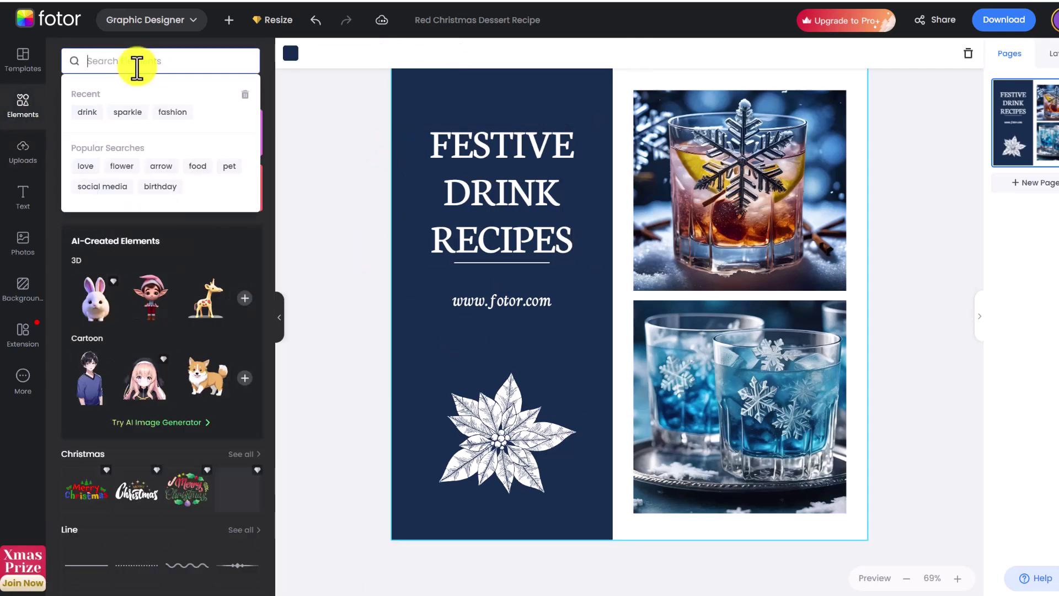
type("snowflake")
key("Return")
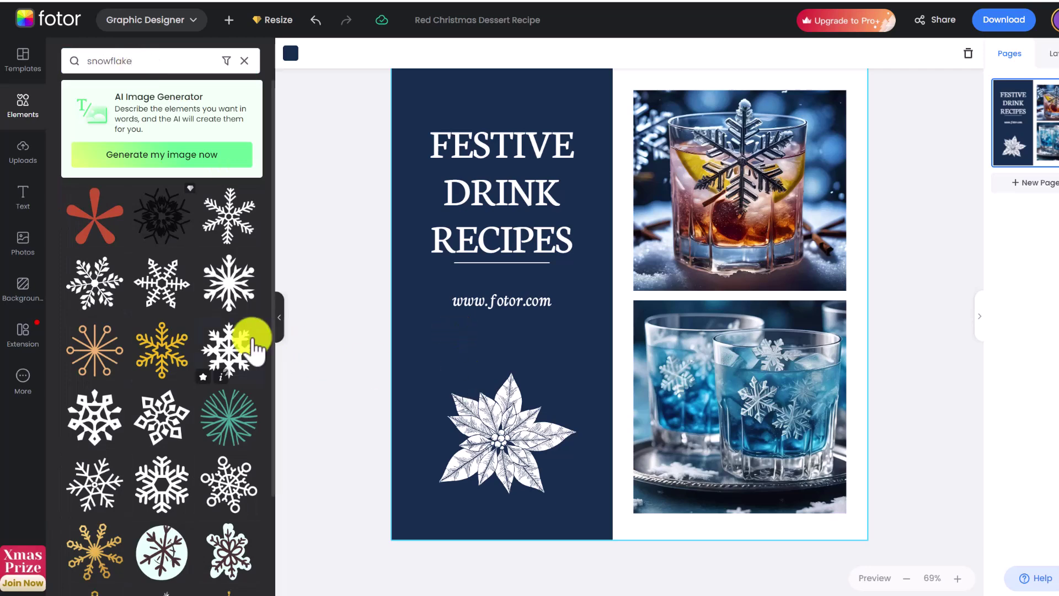
left_click(238, 356)
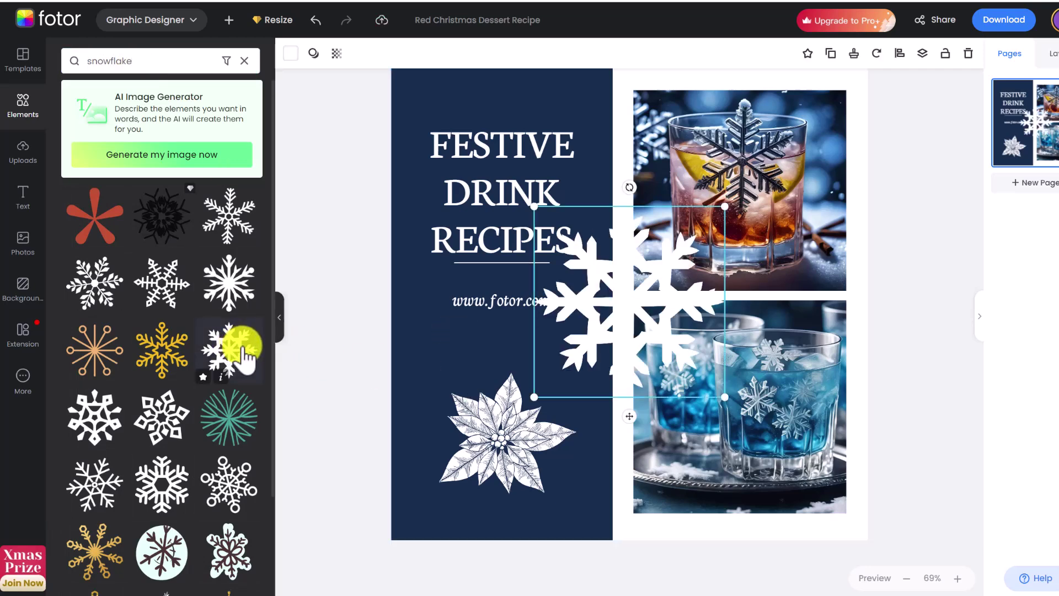
left_click(489, 440)
key("Delete")
left_click_drag(624, 302, 515, 446)
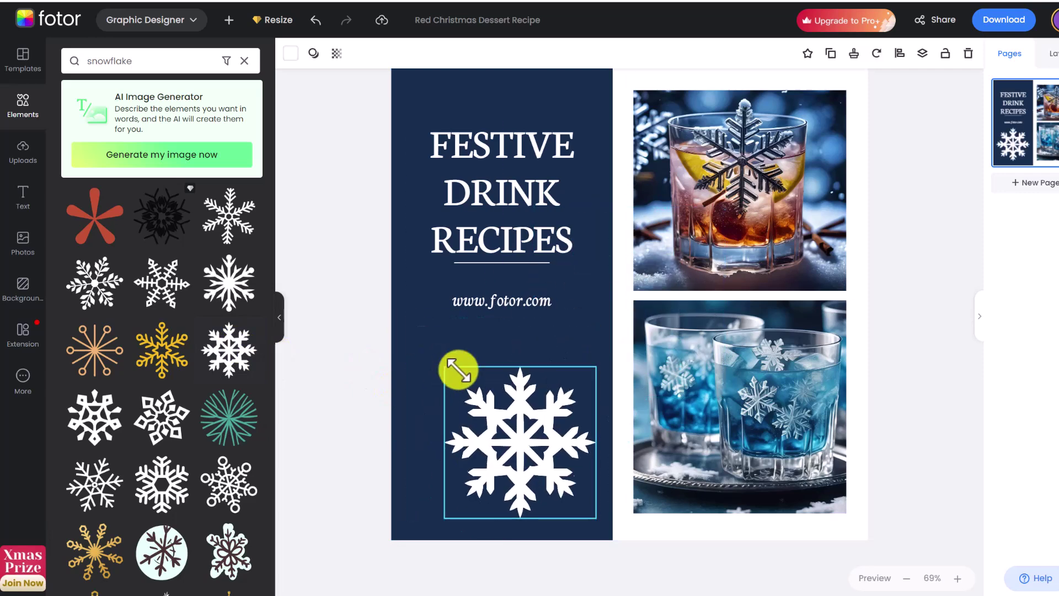
left_click_drag(456, 366, 489, 395)
double_click(485, 300)
key("BackSpace")
type("@WinterLifestyleBlog")
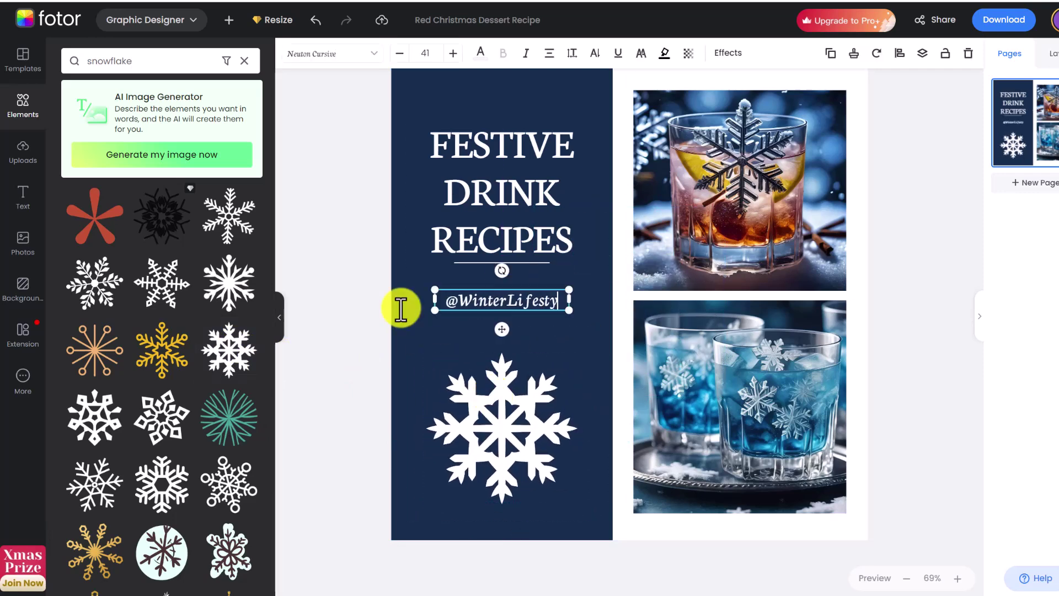
left_click(572, 317)
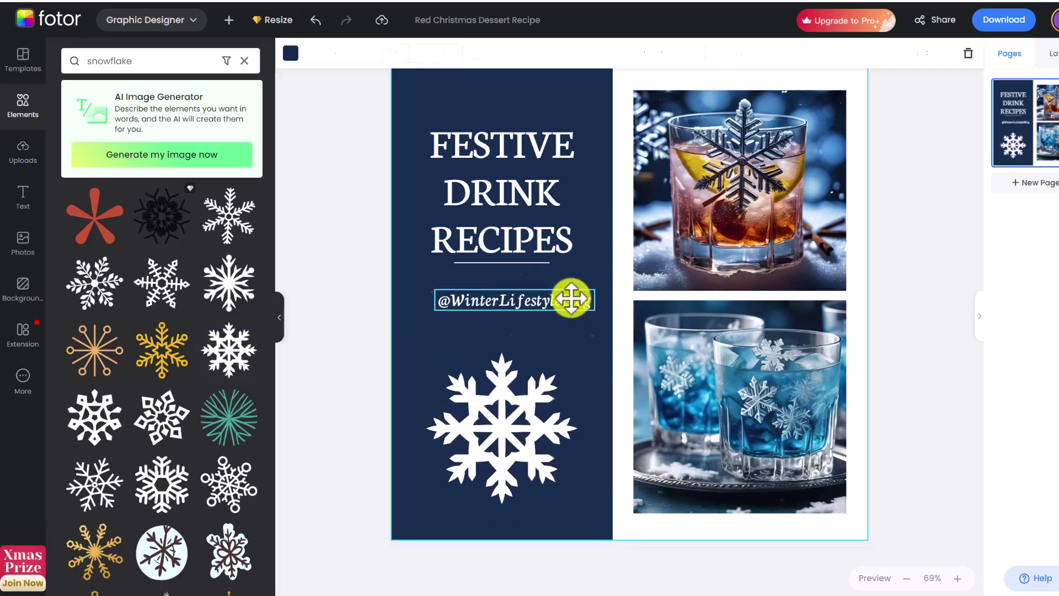
Download the finished Festive Drink Recipes design.
left_click(994, 25)
left_click(917, 232)
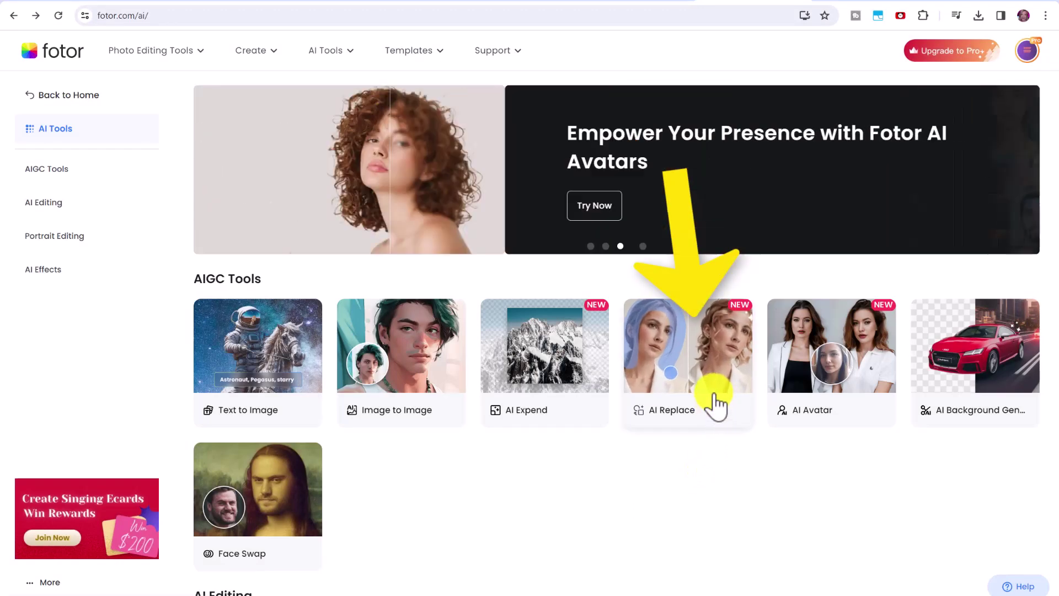
Load the holiday photo into AI Replace and Quick Select the drink can in her hand.
left_click(714, 407)
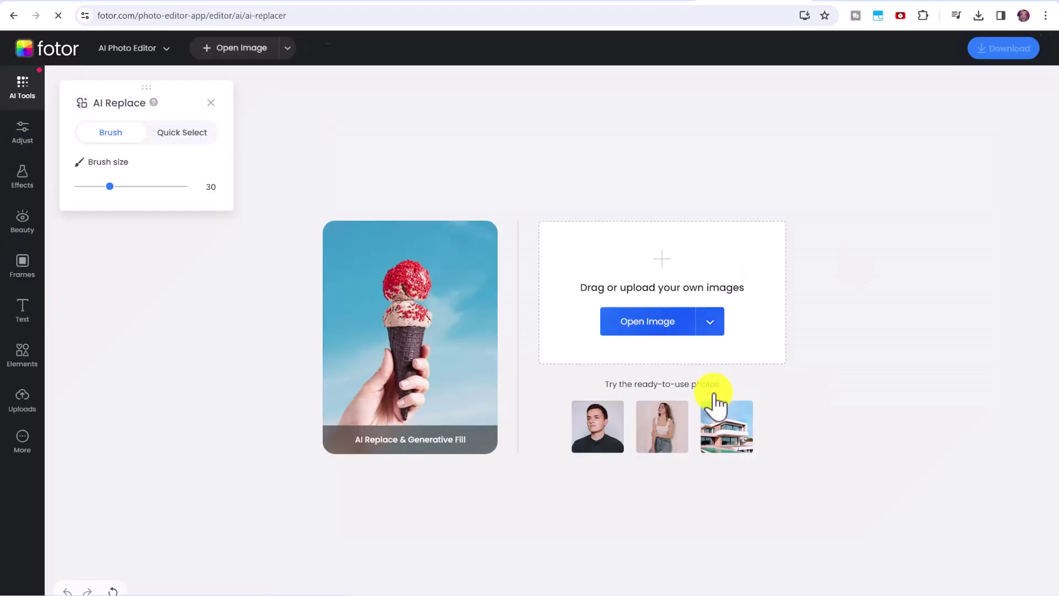
left_click(683, 335)
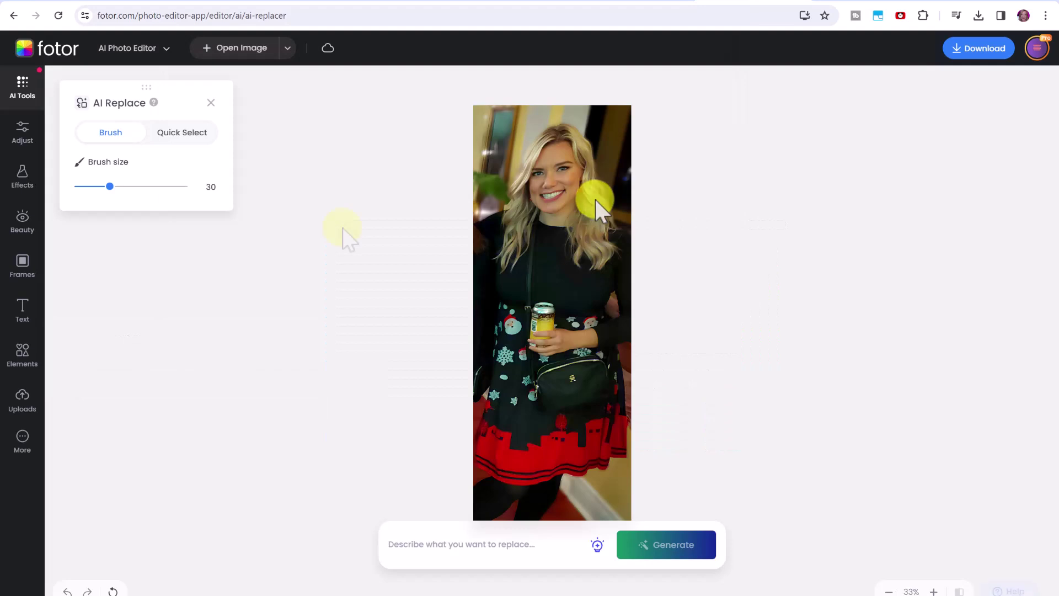
mouse_move(110, 187)
left_mouse_down()
mouse_move(139, 186)
mouse_move(111, 187)
left_mouse_up()
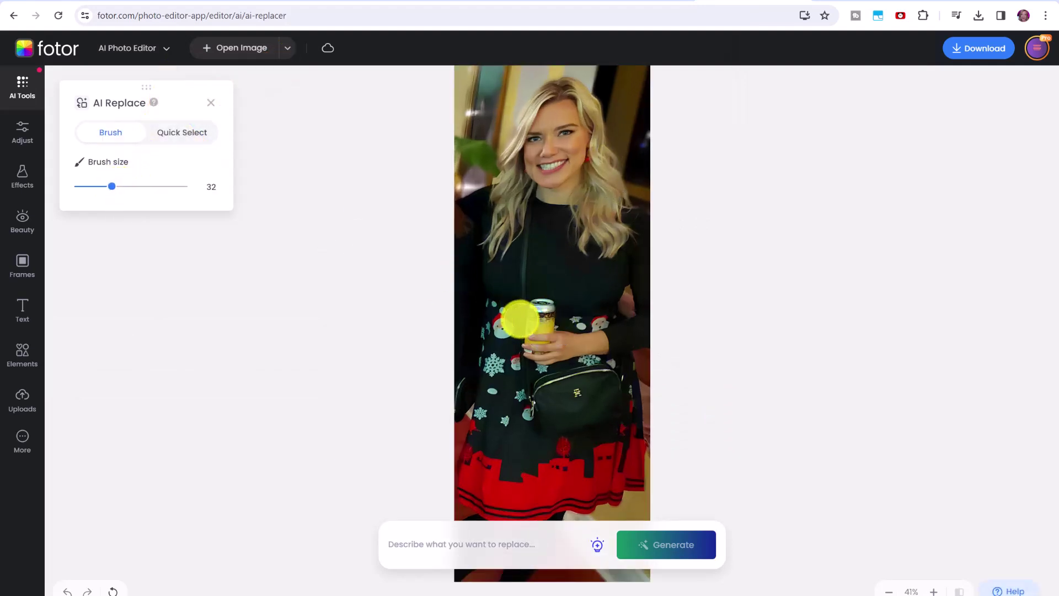
mouse_move(527, 323)
left_mouse_down()
mouse_move(540, 308)
mouse_move(543, 323)
left_mouse_up()
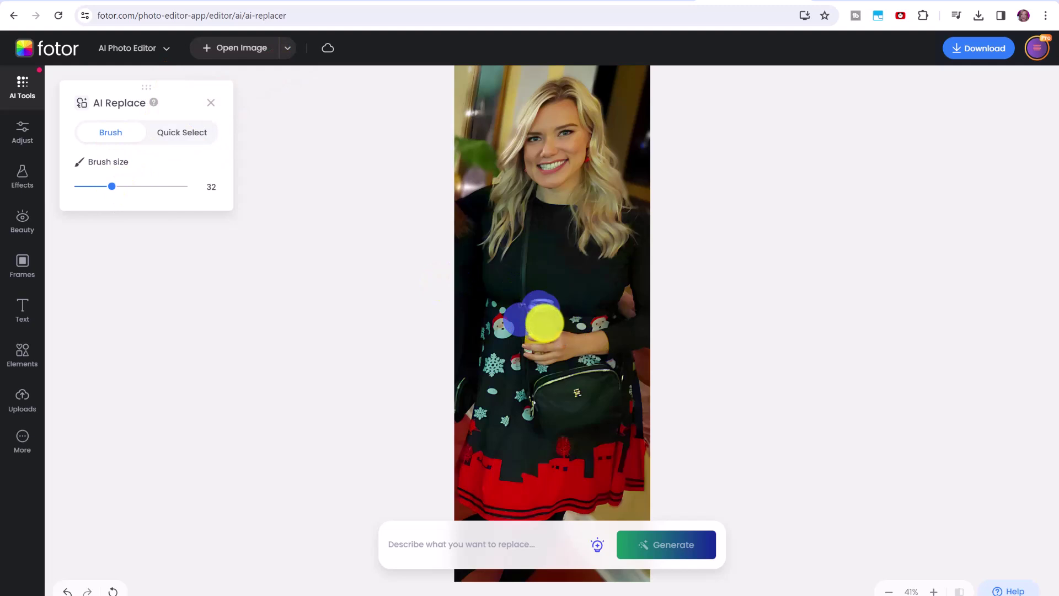
left_click(195, 137)
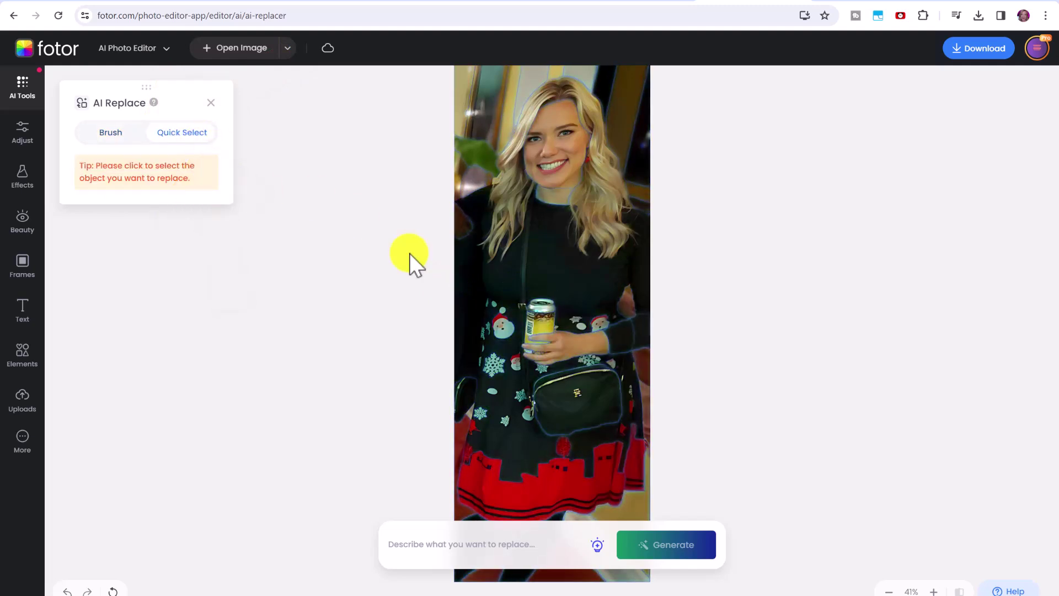
left_click(541, 323)
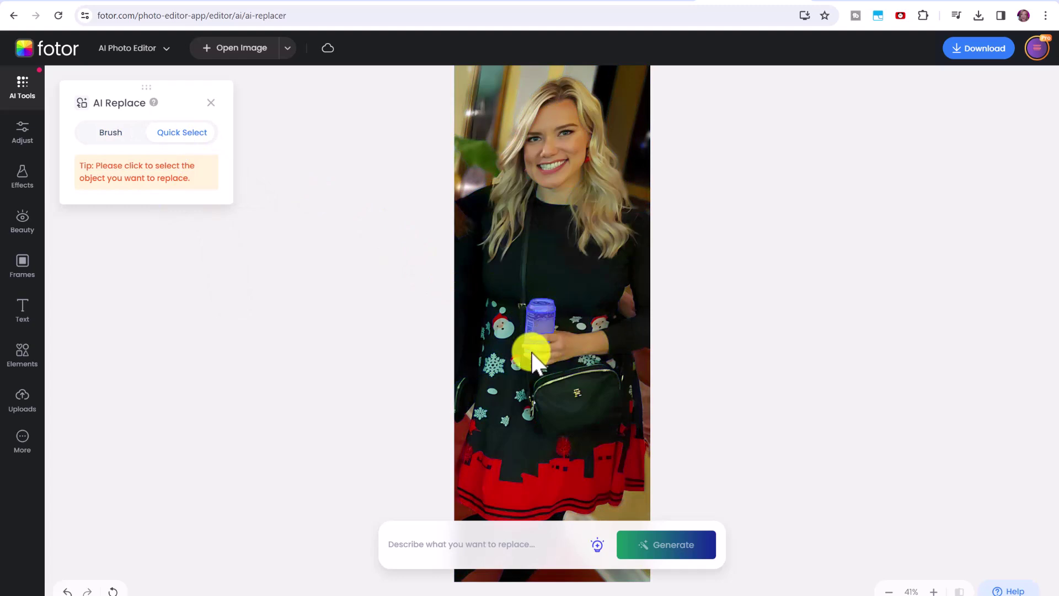
Generate 'Christmas candle' replacements for the can and apply the second result.
left_click(473, 551)
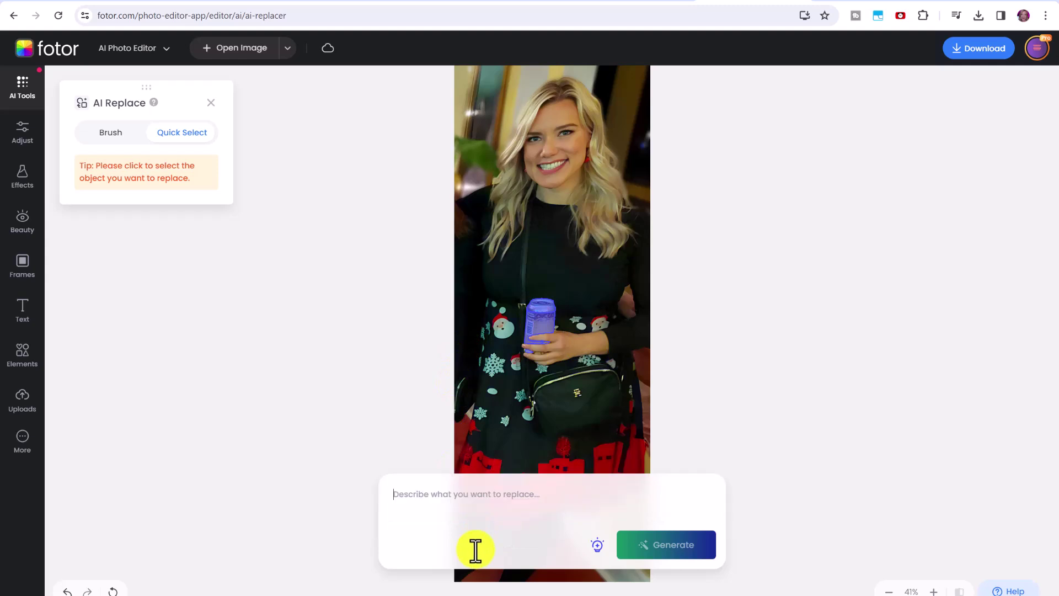
type("candle")
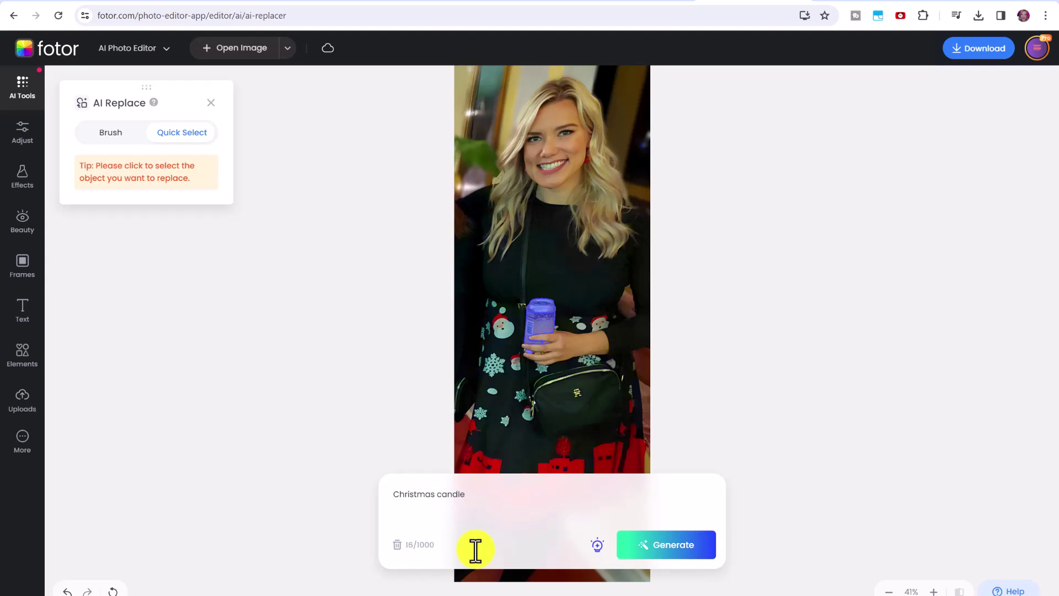
left_click(625, 550)
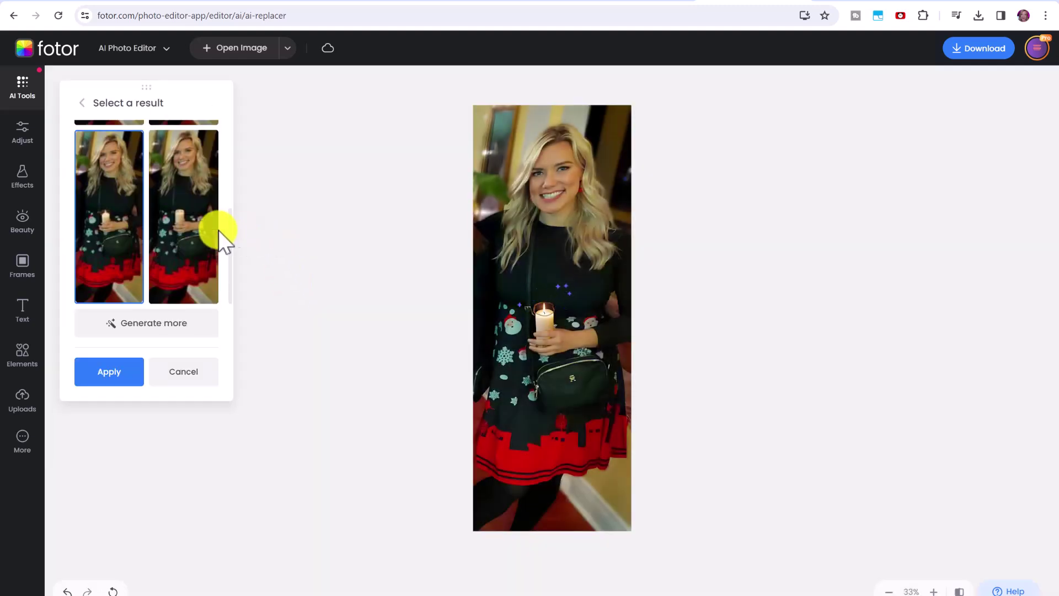
left_click(163, 240)
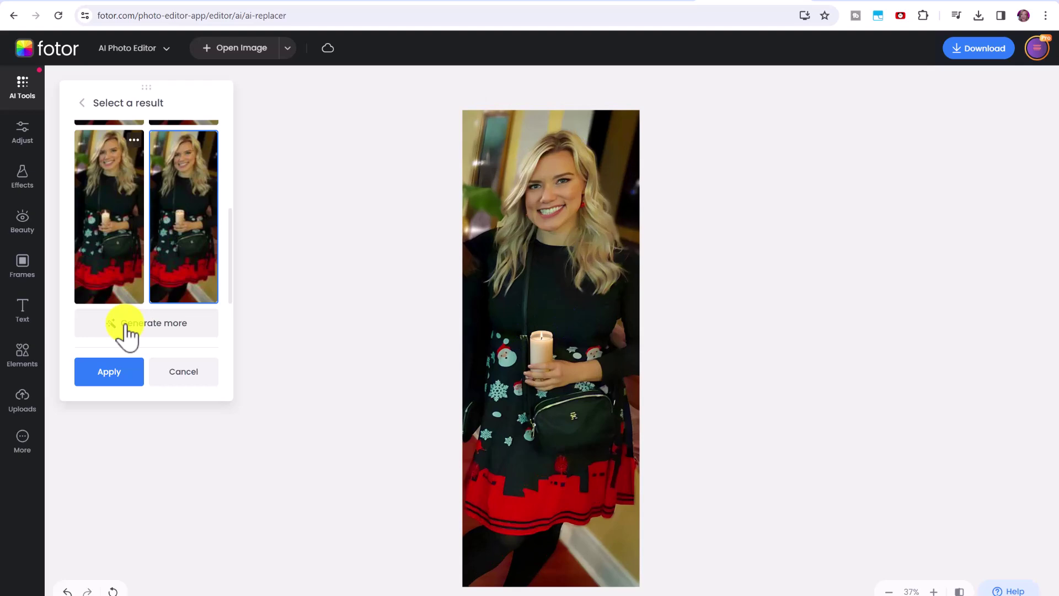
left_click(111, 374)
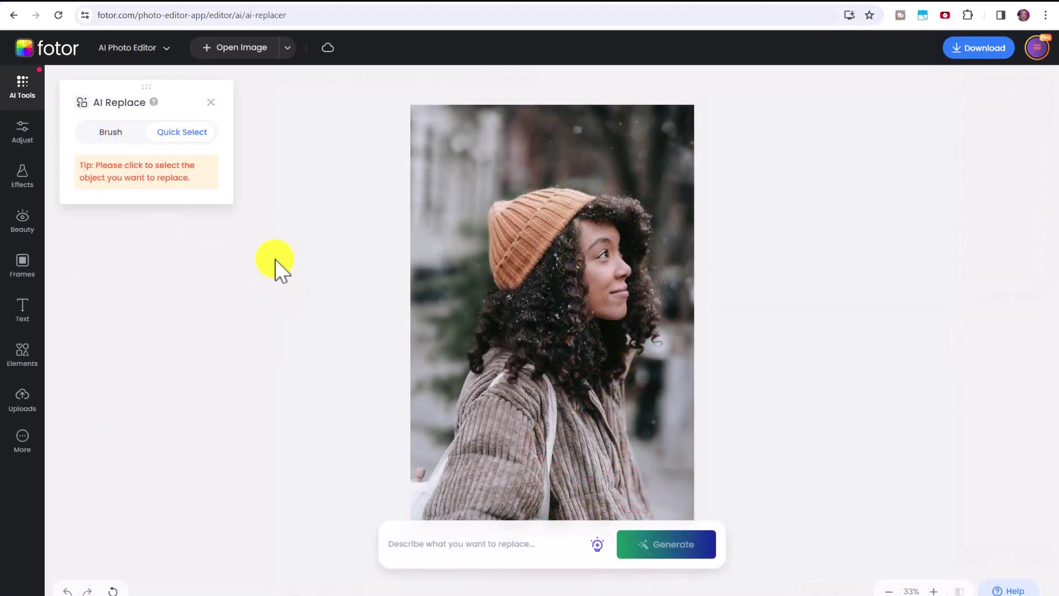
Quick Select the orange beanie, generate 'red hat' versions and preview the fourth result.
left_click(517, 230)
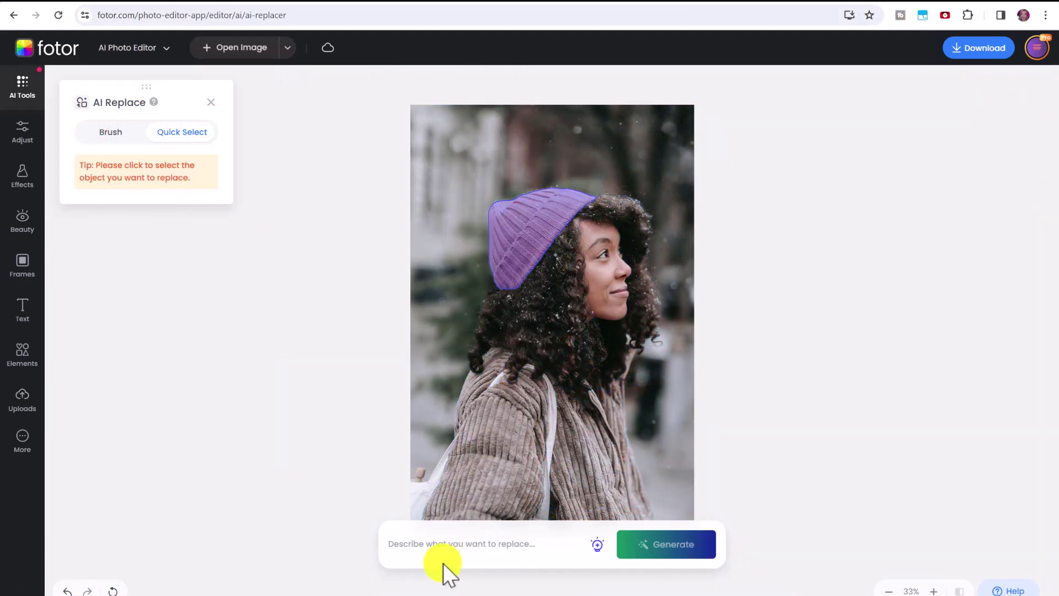
left_click(438, 550)
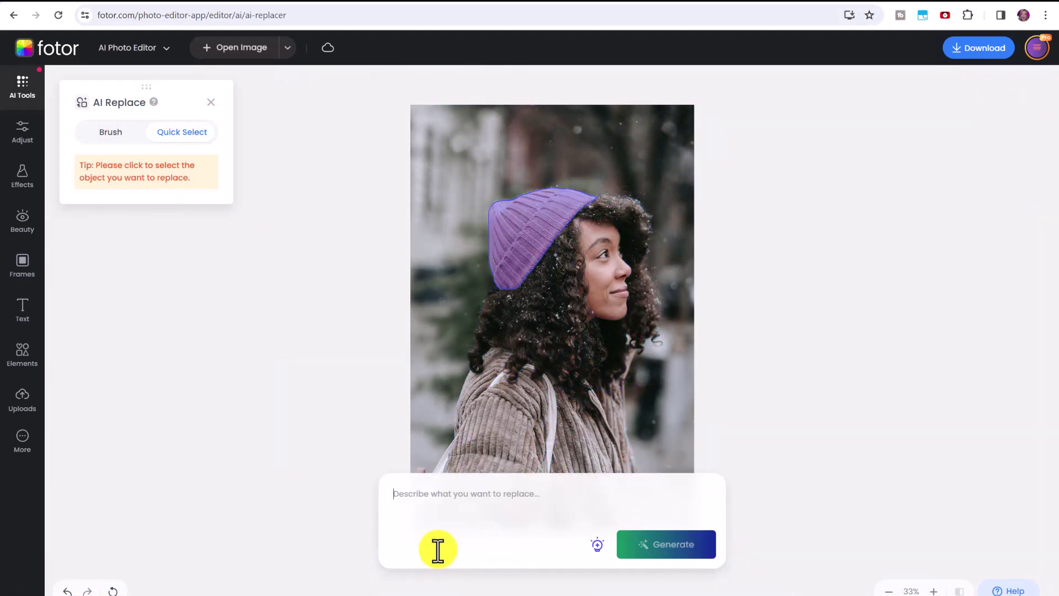
type("red hat")
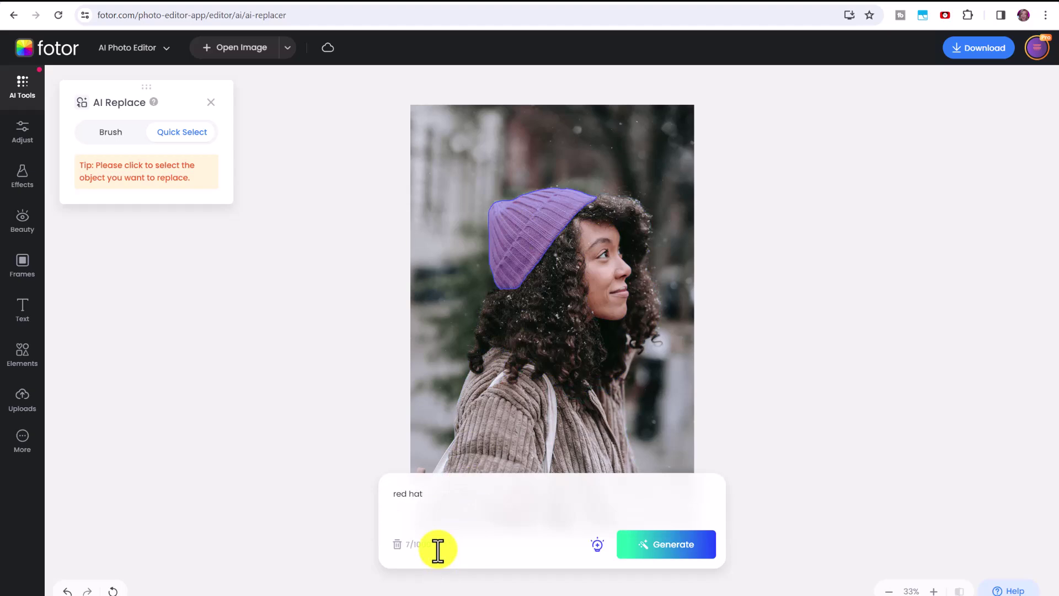
left_click(650, 554)
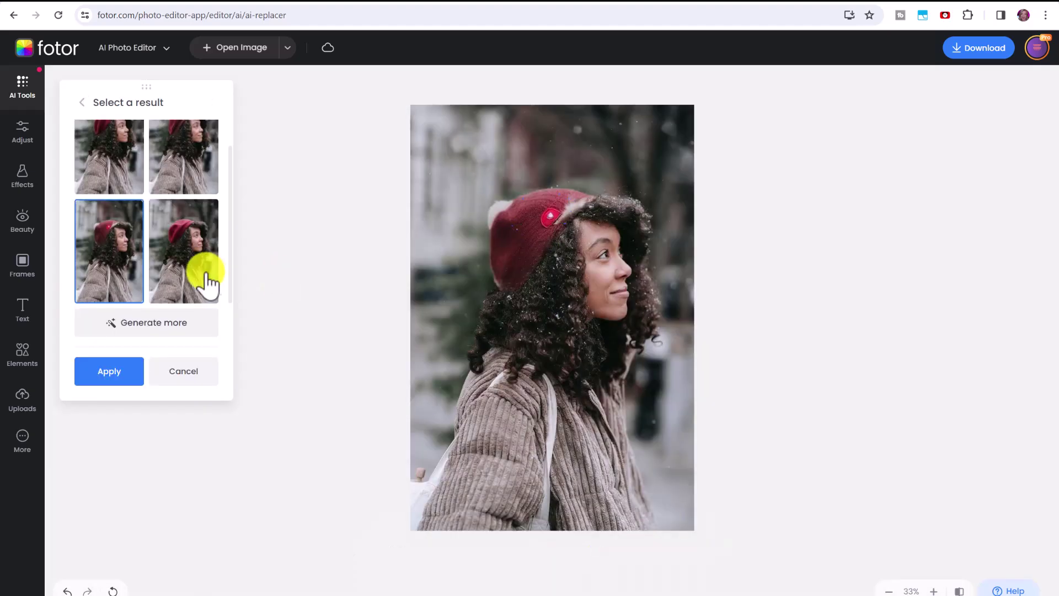
left_click(181, 264)
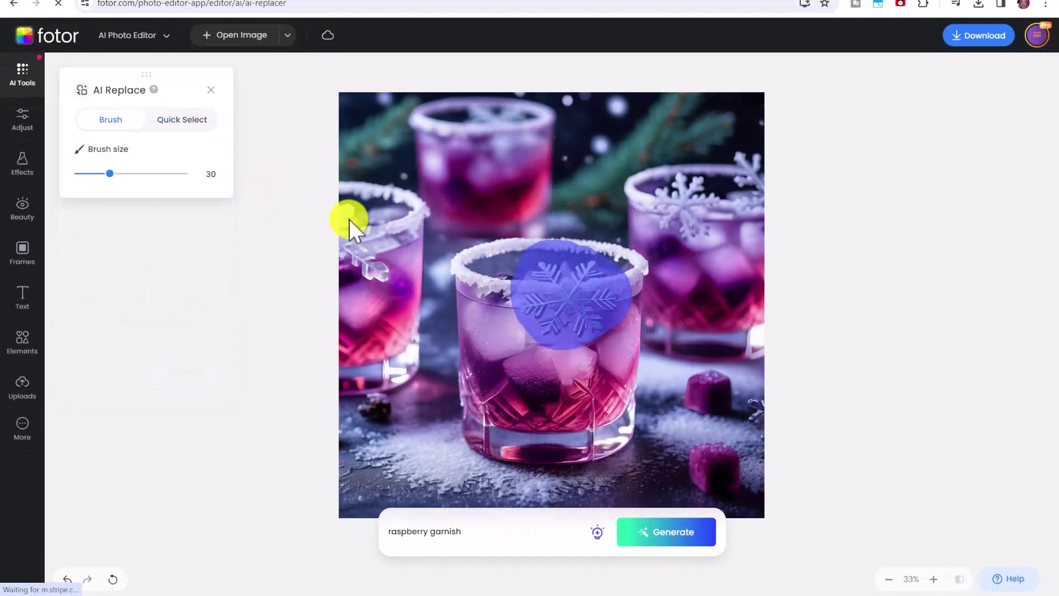
Brush over the snowflake garnishes on the left, right and centre glasses at size 43.
left_click_drag(111, 173, 123, 173)
mouse_move(356, 222)
left_mouse_down()
mouse_move(392, 245)
mouse_move(385, 271)
mouse_move(353, 252)
mouse_move(344, 261)
mouse_move(359, 234)
mouse_move(342, 210)
left_mouse_up()
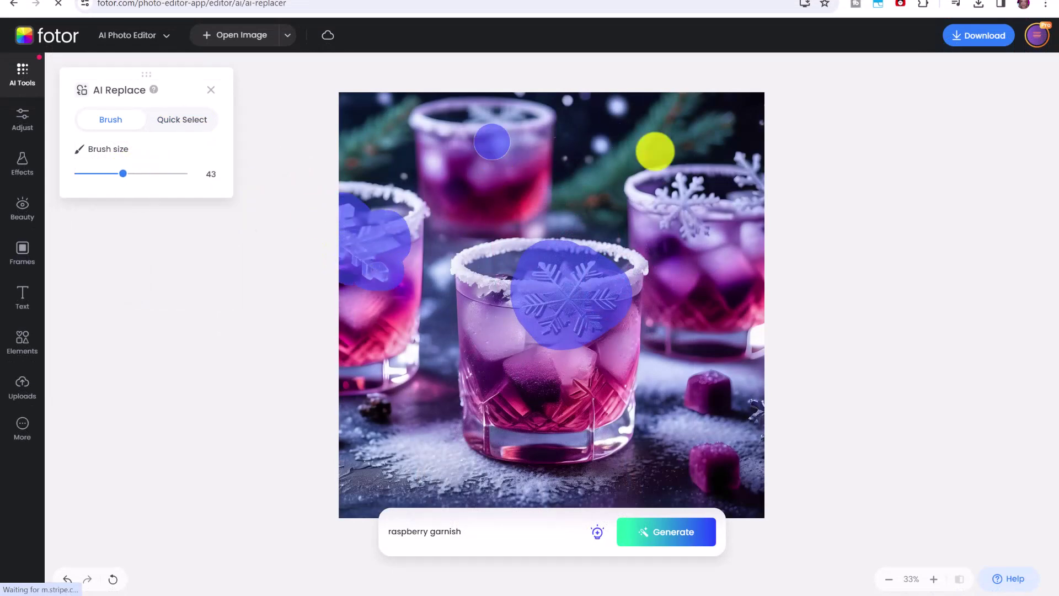
mouse_move(704, 184)
left_mouse_down()
mouse_move(677, 219)
mouse_move(695, 223)
mouse_move(687, 196)
mouse_move(719, 199)
mouse_move(752, 163)
mouse_move(741, 161)
mouse_move(746, 194)
mouse_move(762, 198)
mouse_move(760, 167)
mouse_move(756, 203)
mouse_move(738, 207)
mouse_move(732, 171)
left_mouse_up()
mouse_move(592, 262)
left_mouse_down()
mouse_move(572, 291)
mouse_move(571, 333)
mouse_move(528, 332)
mouse_move(519, 316)
mouse_move(546, 283)
mouse_move(587, 277)
mouse_move(609, 302)
mouse_move(603, 328)
mouse_move(562, 343)
left_mouse_up()
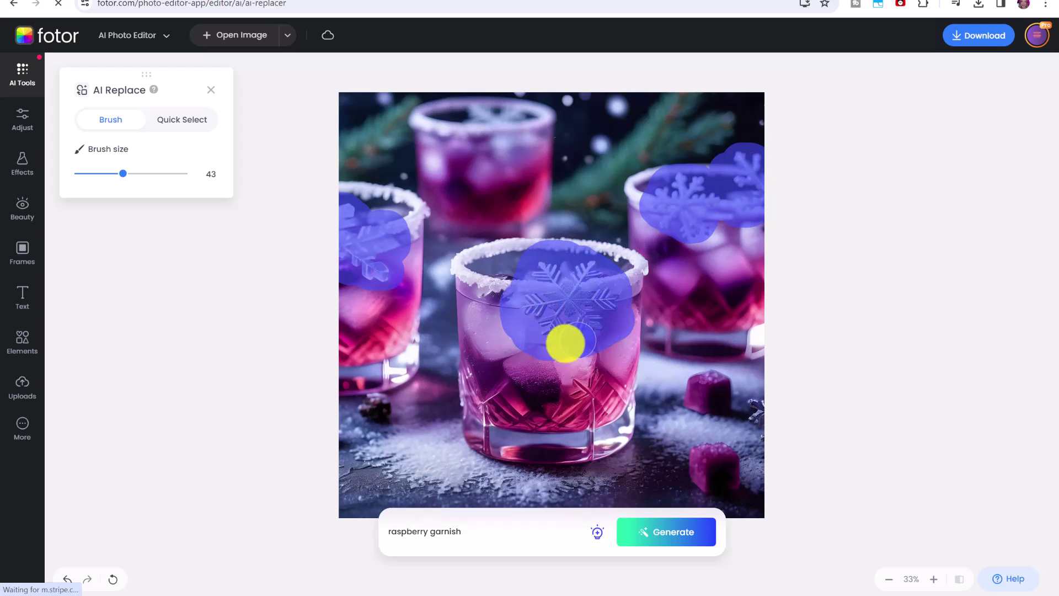
Change the prompt to 'raspberry ice', generate, and apply the second berry-filled result.
left_click(454, 531)
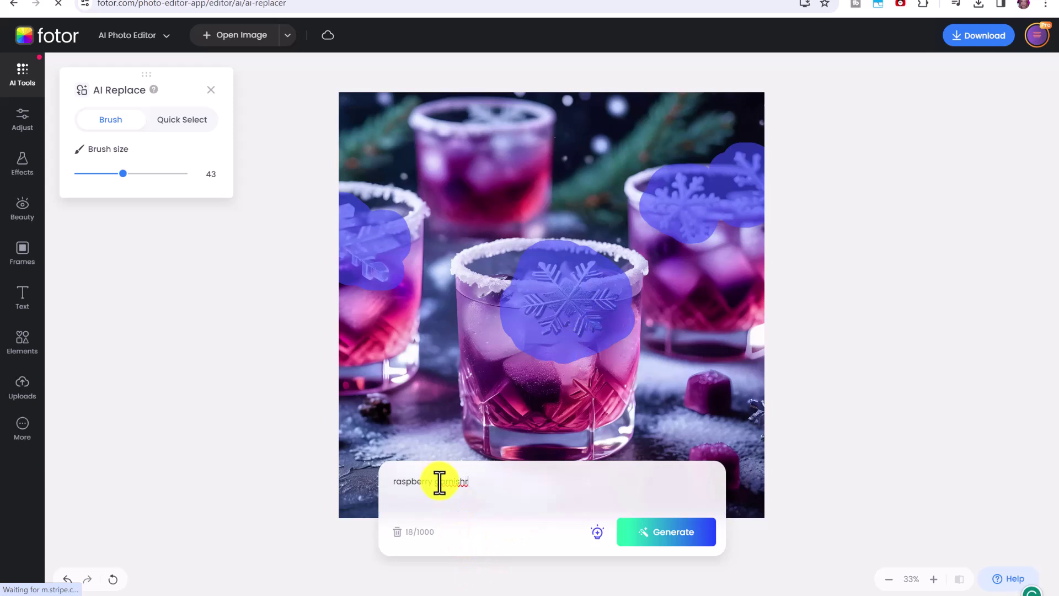
left_click_drag(435, 481, 513, 488)
type("ice cube")
left_click(650, 532)
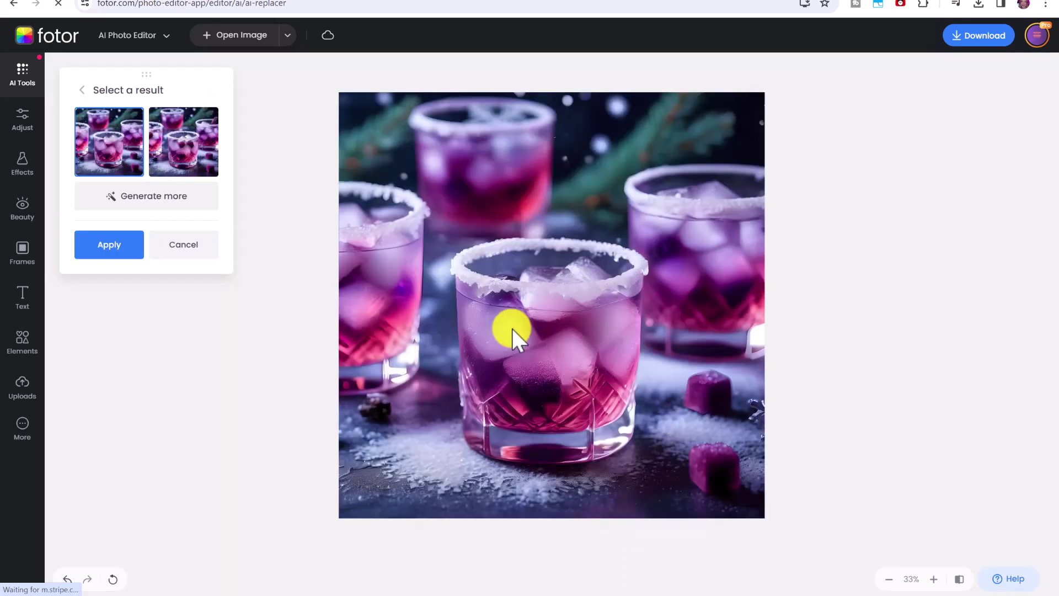
left_click(166, 144)
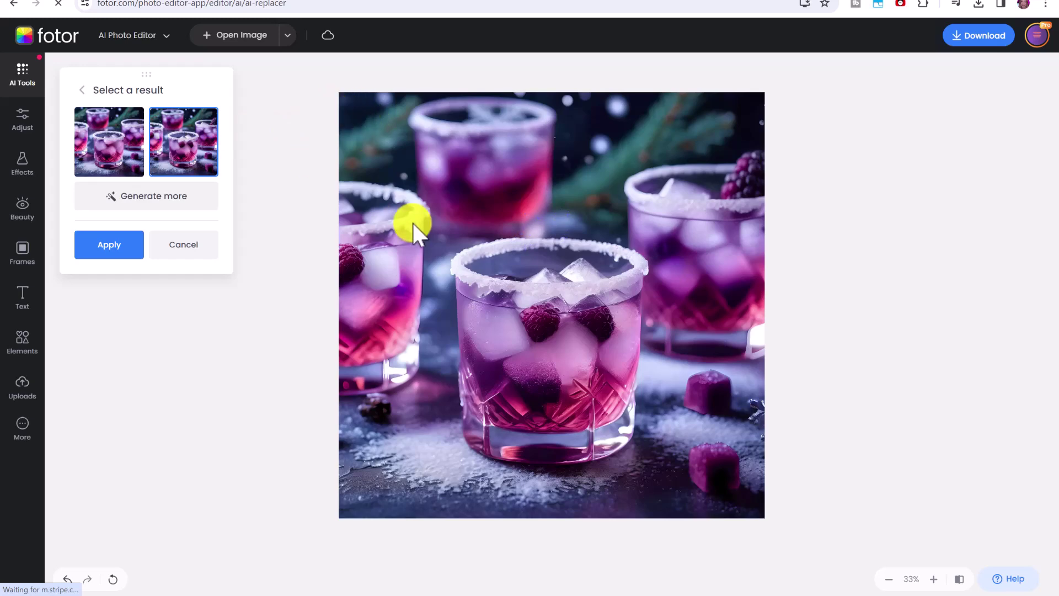
left_click(111, 244)
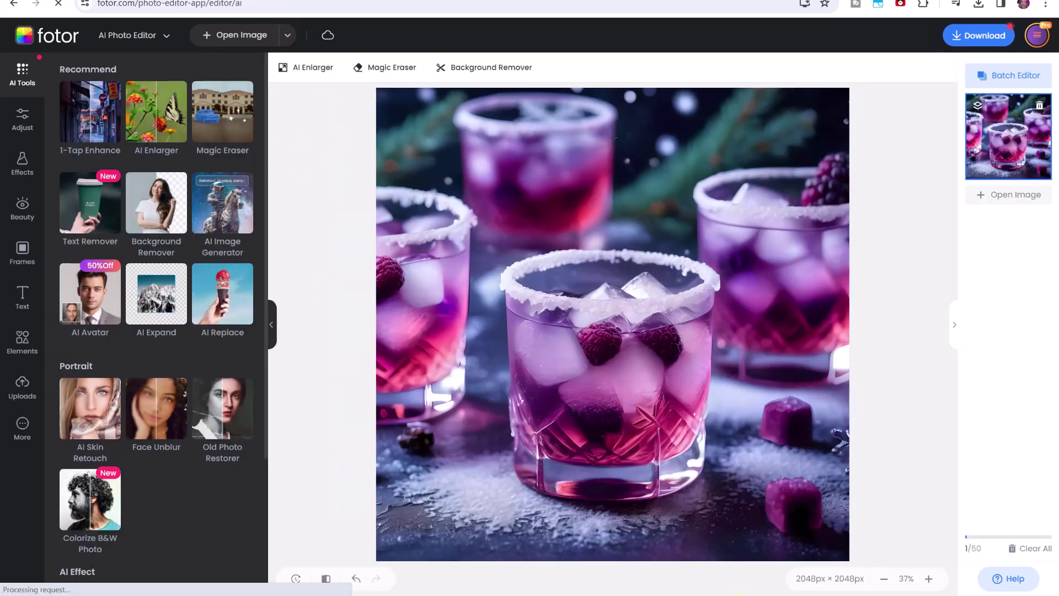